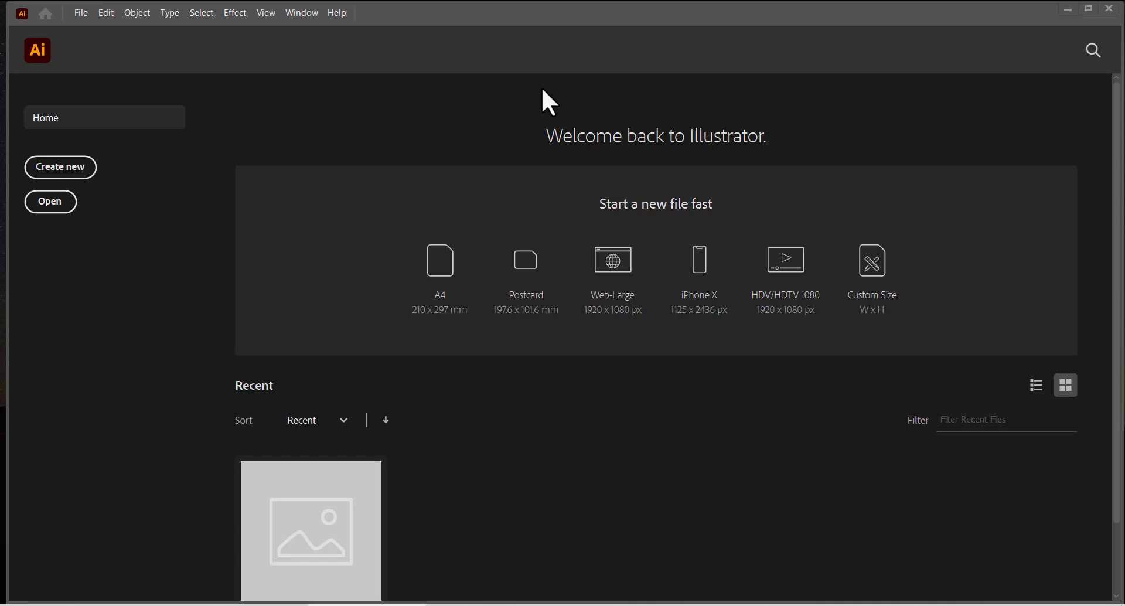
# Step: Create a new 4000 x 2416 px landscape document with CMYK colour and 300 ppi raster effects
pyautogui.click(71, 172)
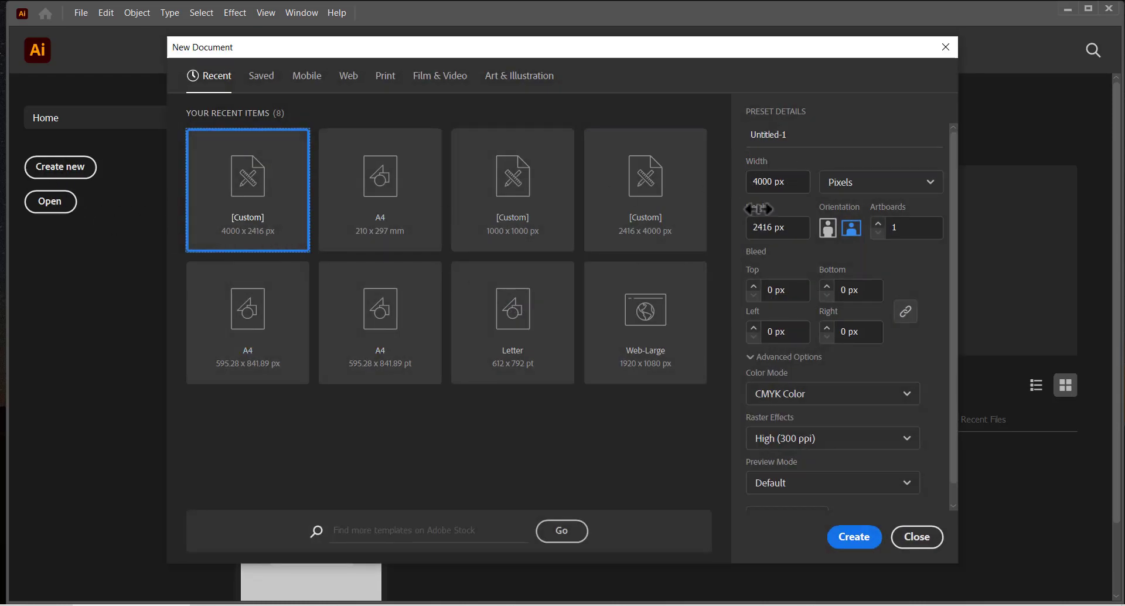
pyautogui.click(866, 186)
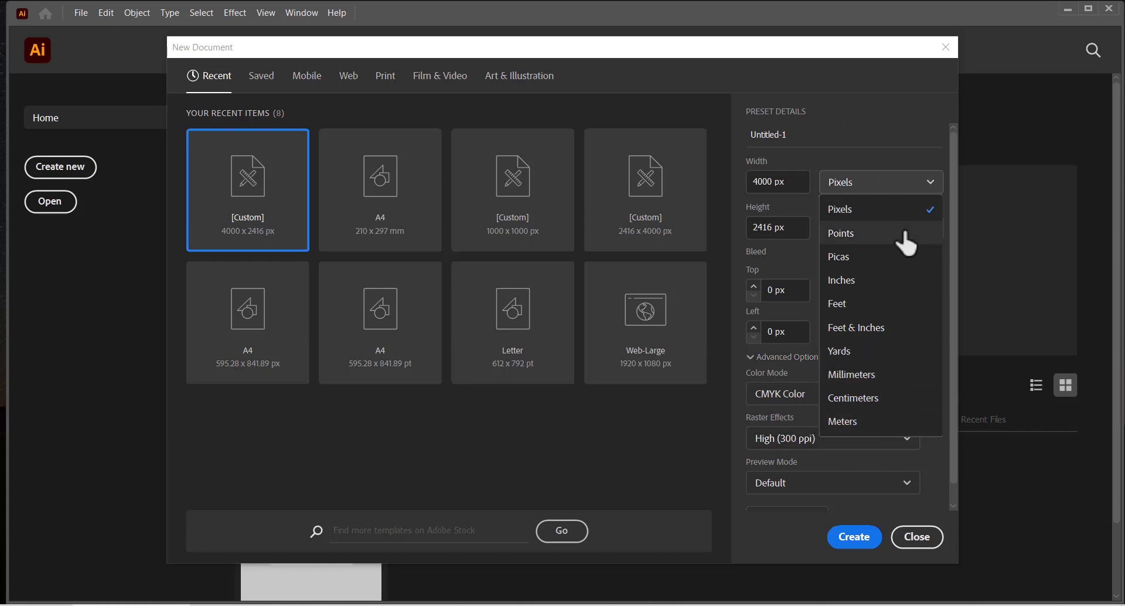
pyautogui.click(862, 203)
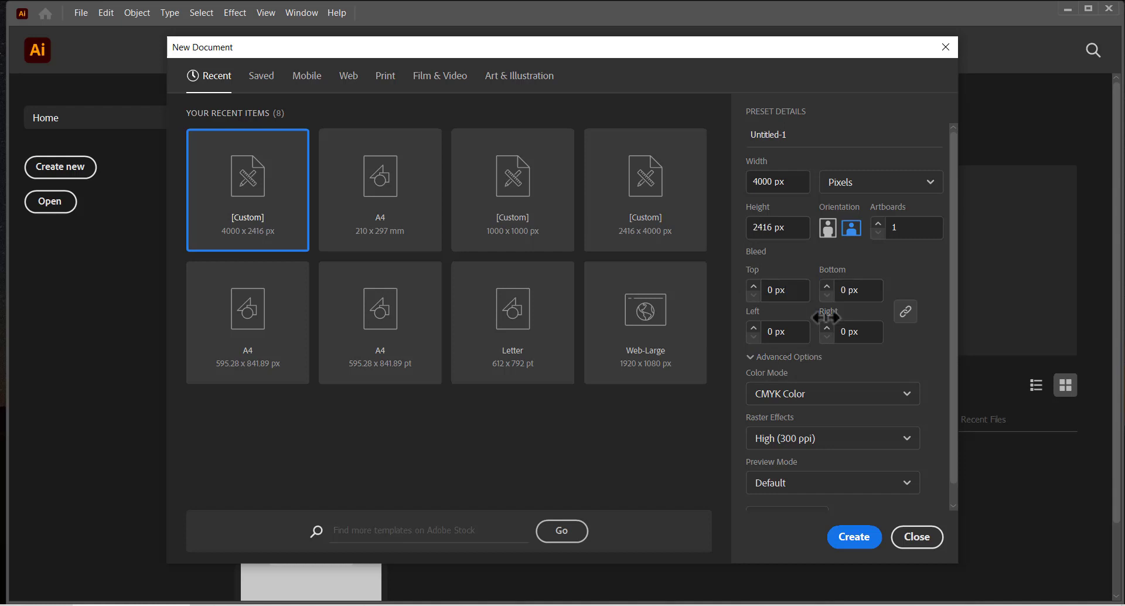
pyautogui.scroll(-1, 775, 409)
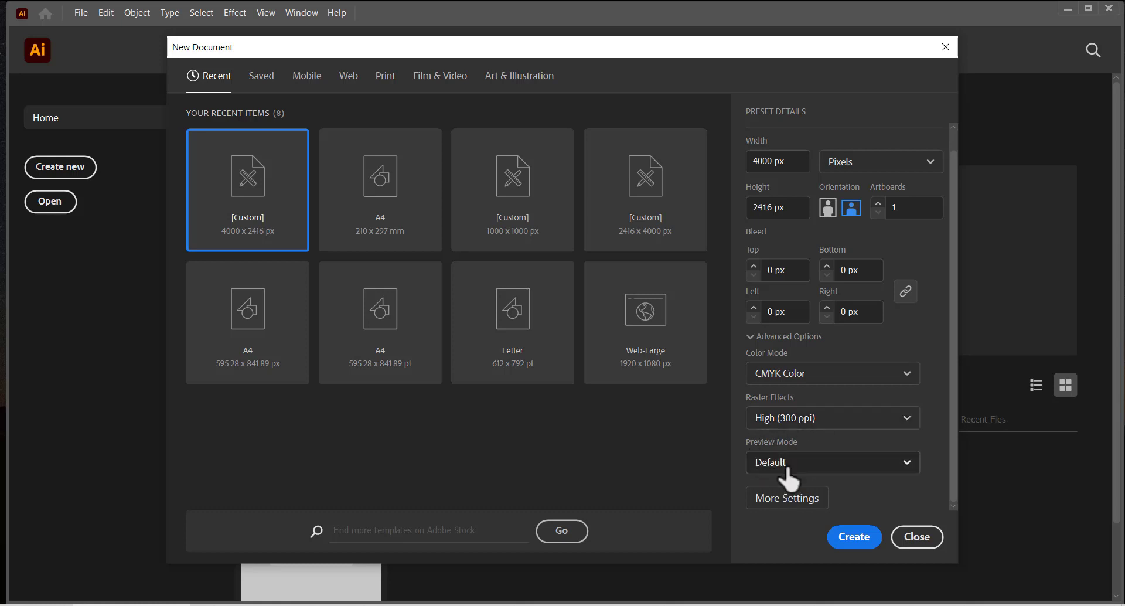
pyautogui.click(856, 540)
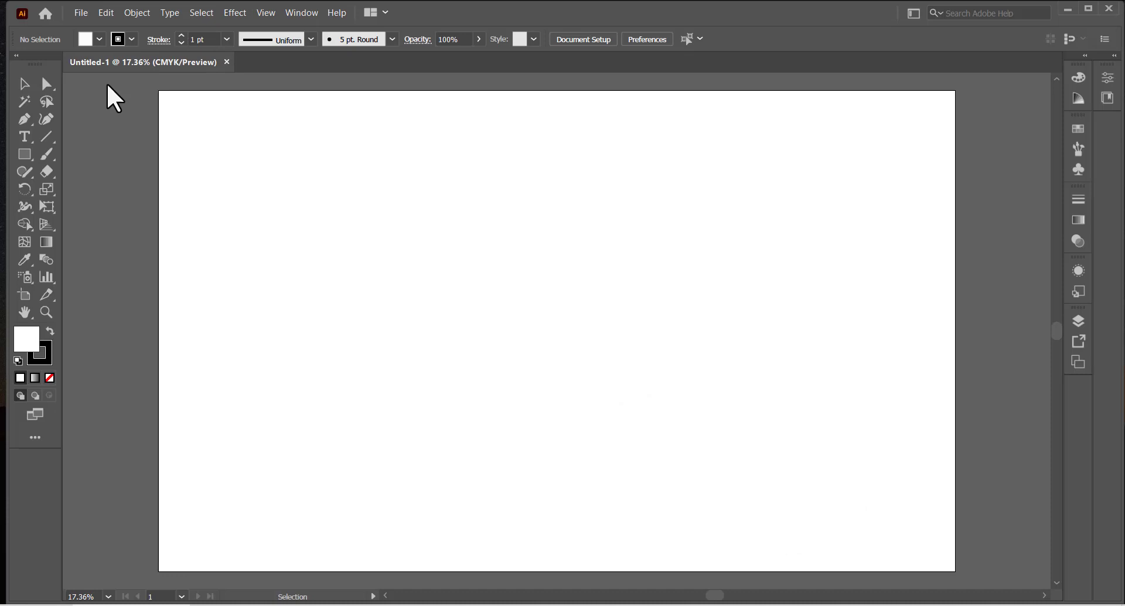
# Step: Switch the toolbar to a single column and draw a wide, short rectangle in the upper half of the artboard
pyautogui.click(16, 55)
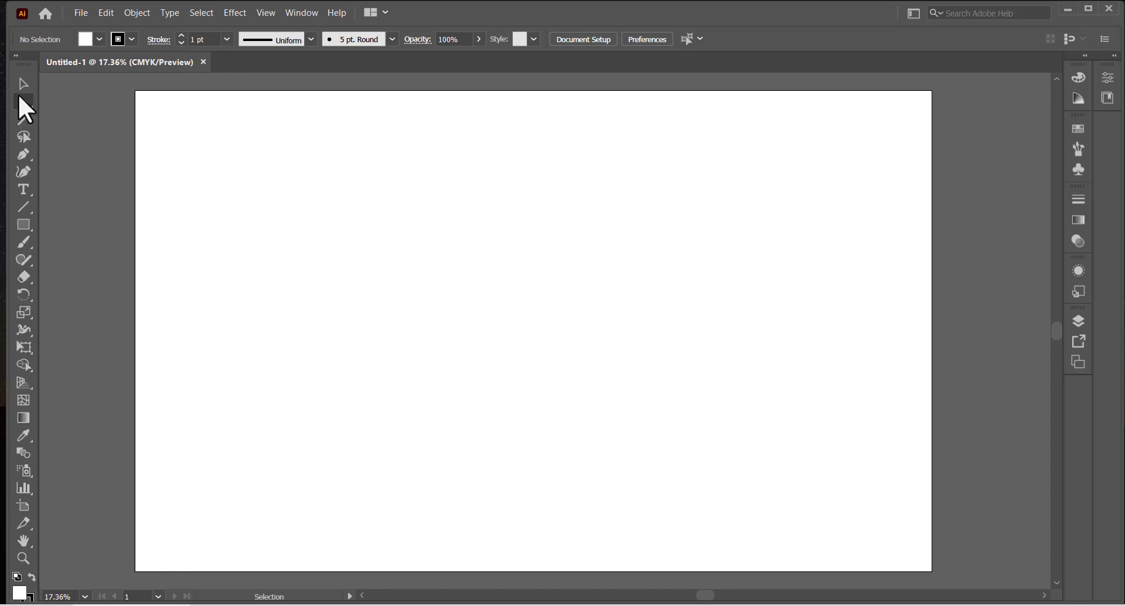
pyautogui.click(23, 347)
pyautogui.click(23, 225)
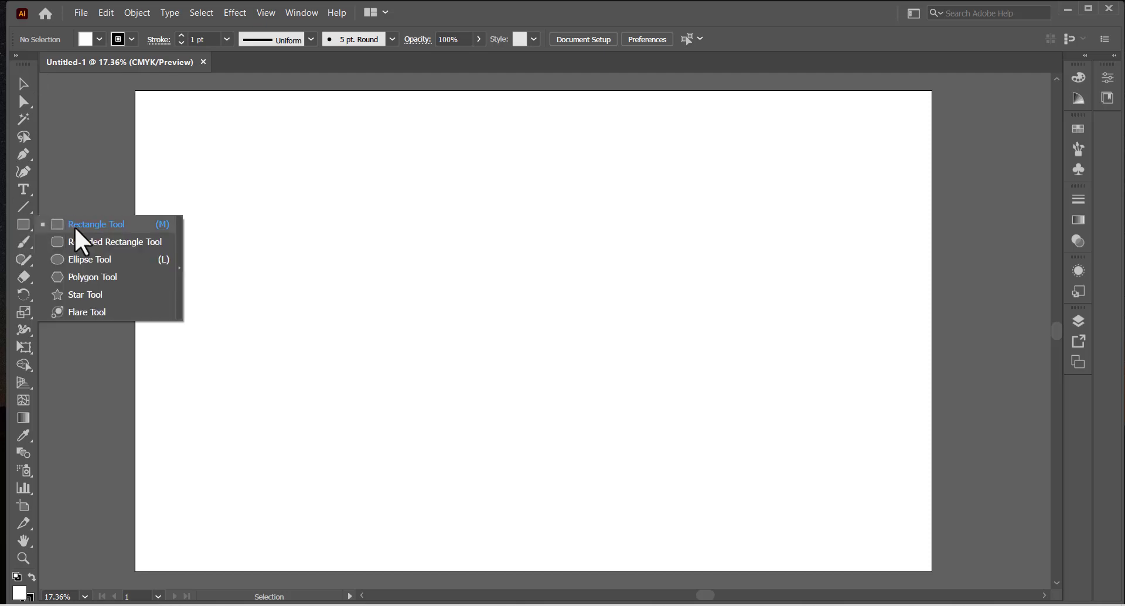
pyautogui.click(93, 224)
pyautogui.moveTo(346, 214); pyautogui.dragTo(567, 260)
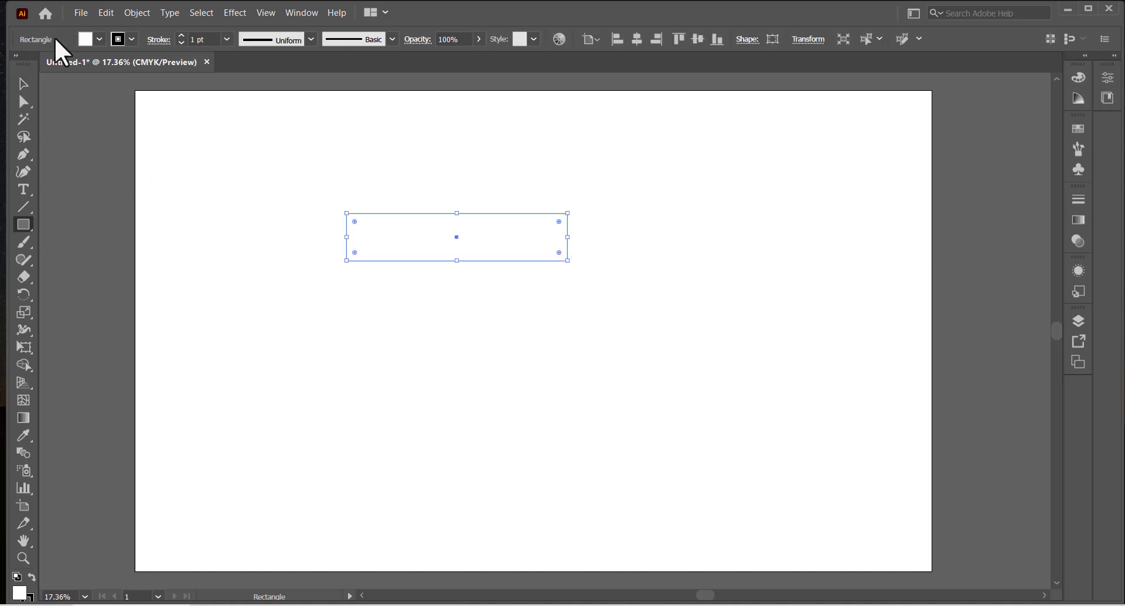
# Step: Fill the rectangle with red and remove its stroke
pyautogui.click(99, 39)
pyautogui.click(51, 64)
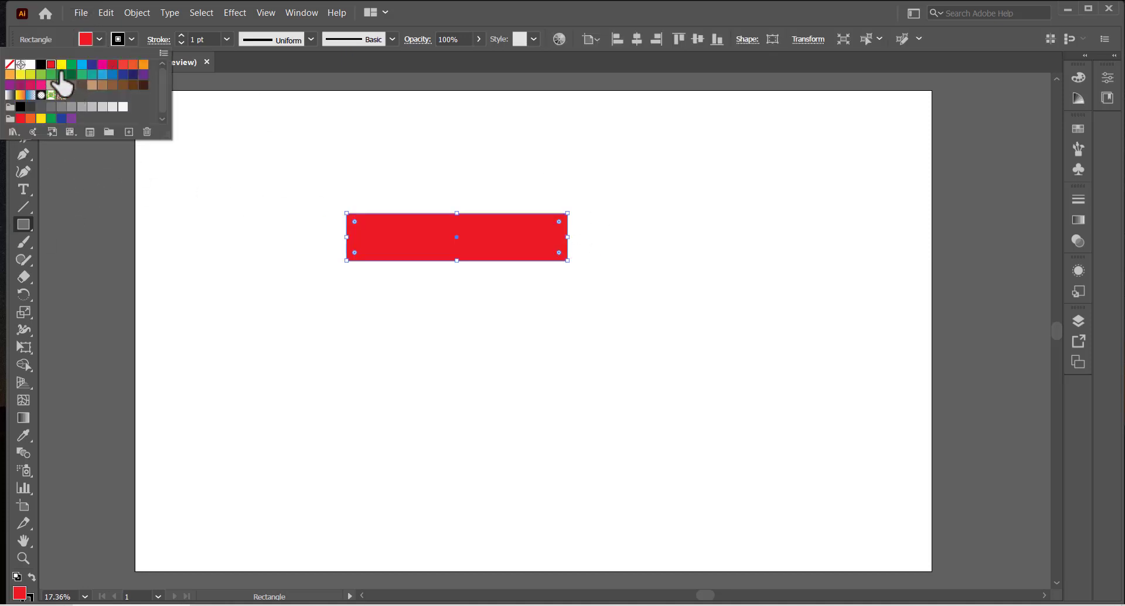
pyautogui.click(10, 64)
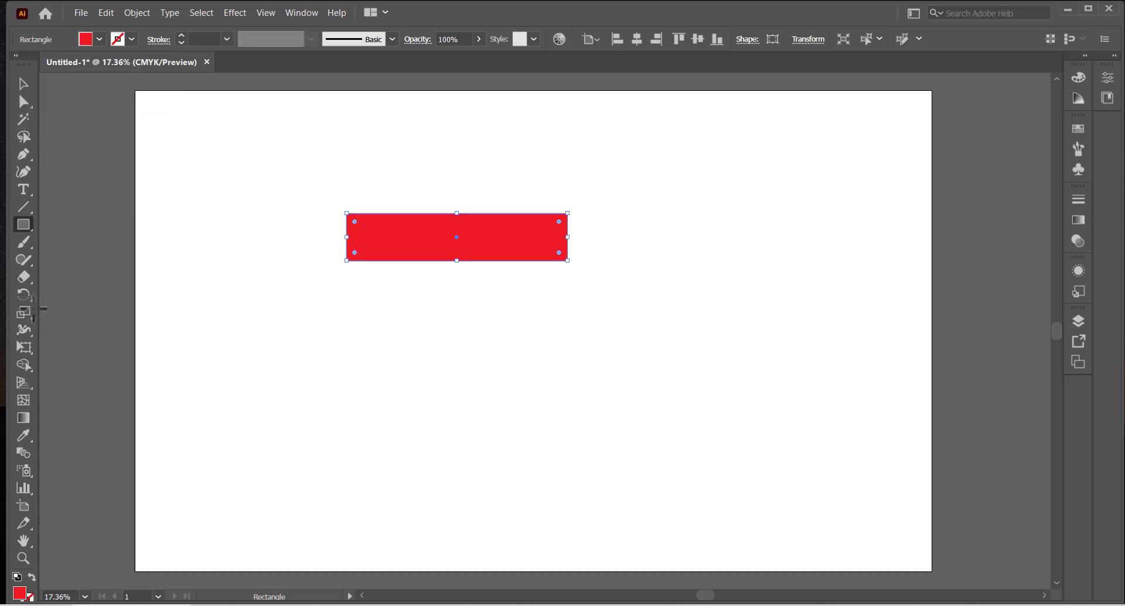
# Step: Apply Puppet Warp to the red rectangle and shift its four corner pins slightly
pyautogui.click(24, 347)
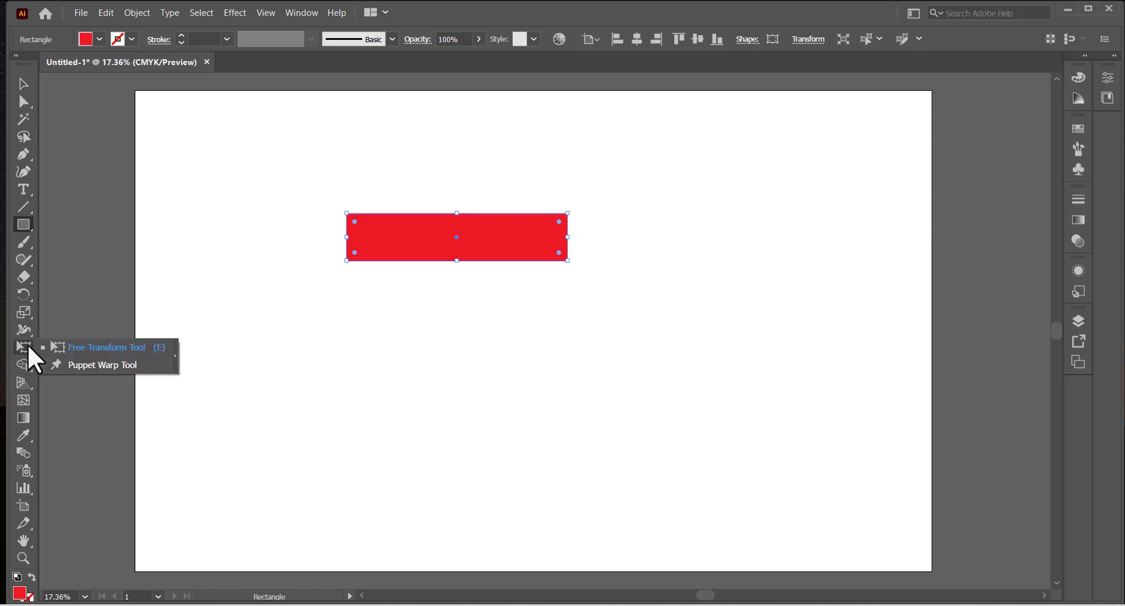
pyautogui.click(128, 369)
pyautogui.hotkey('ctrl', 'z')
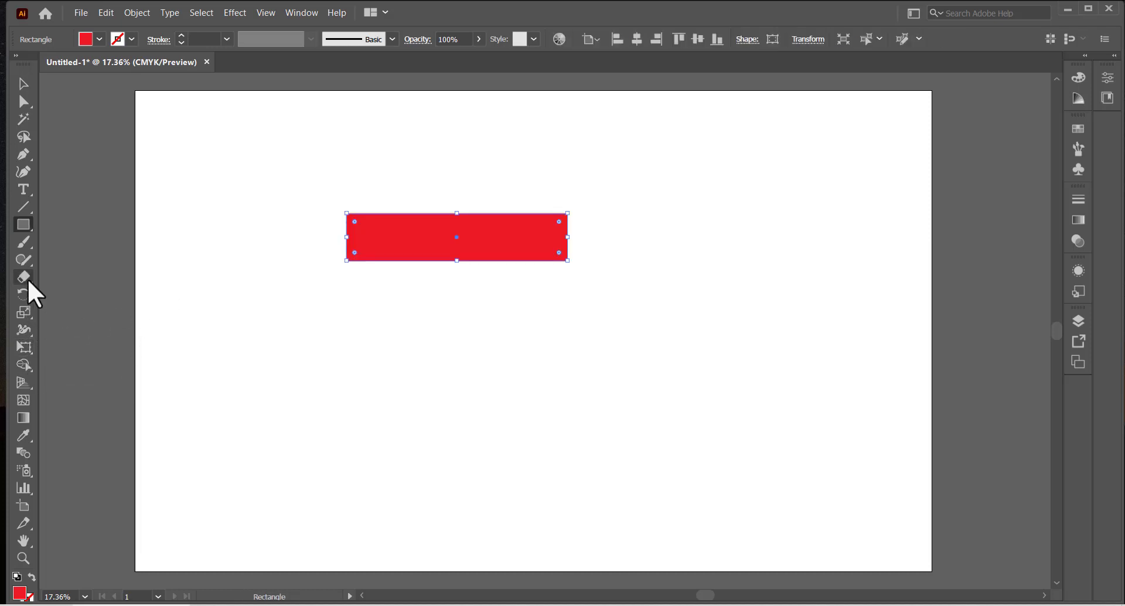
pyautogui.click(28, 349)
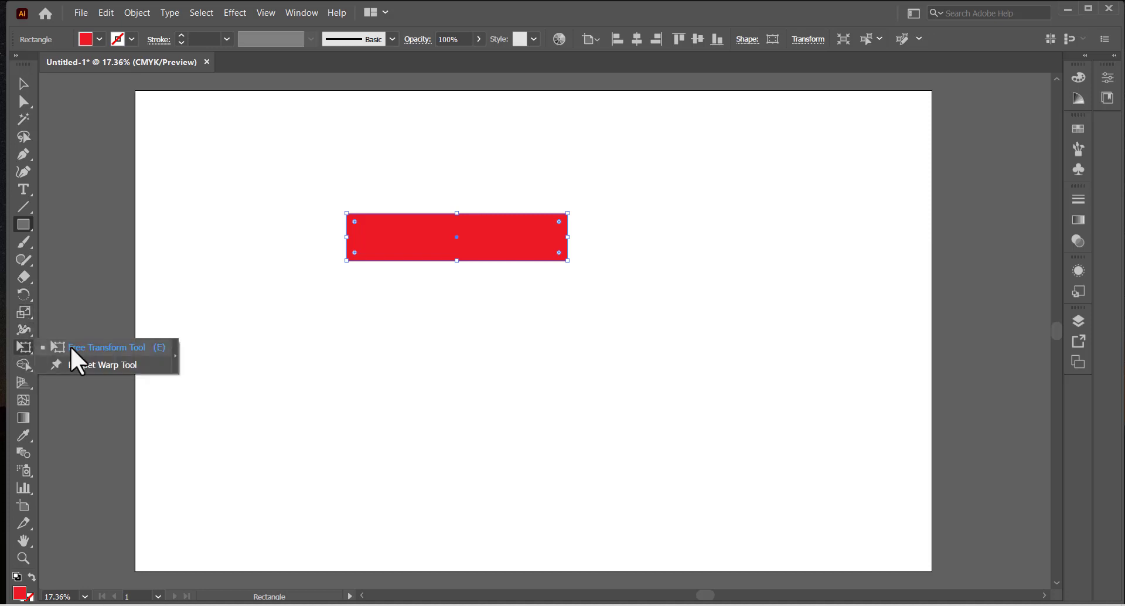
pyautogui.click(129, 372)
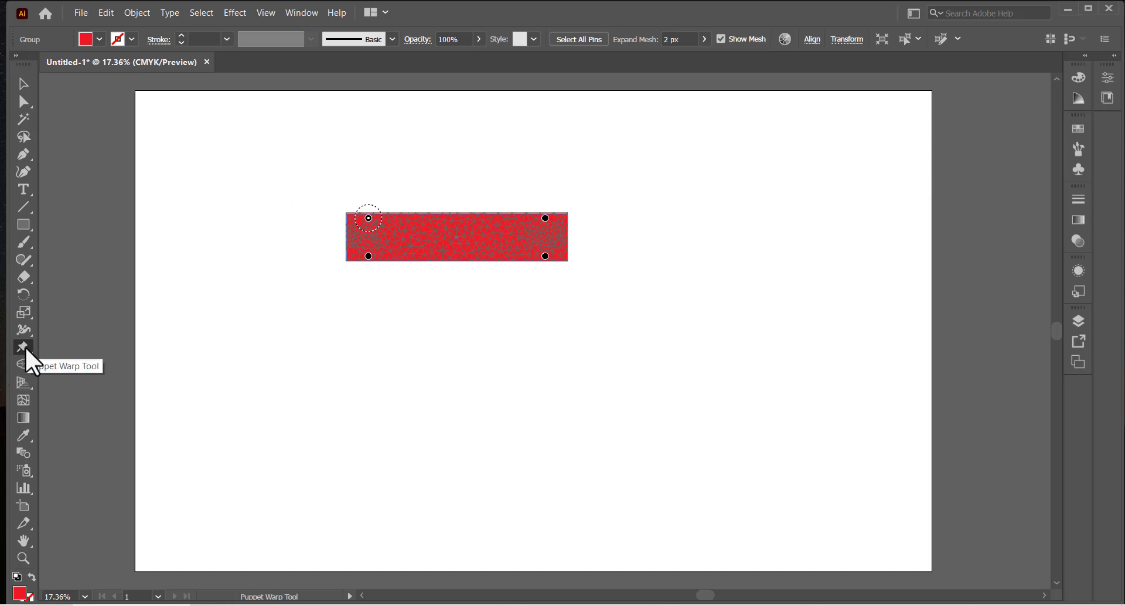
pyautogui.click(369, 218)
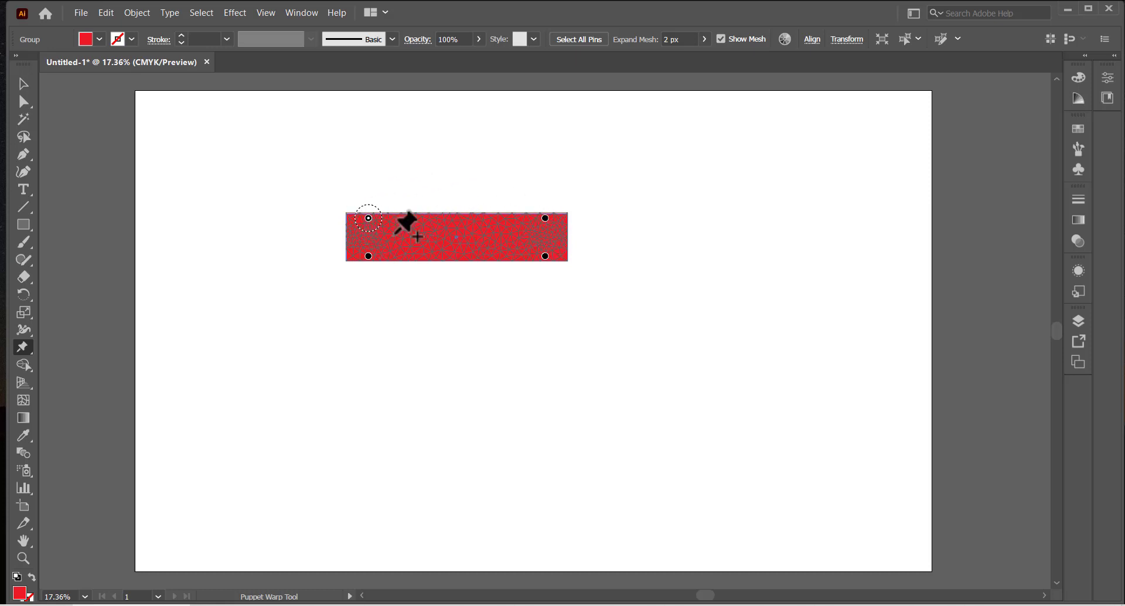
pyautogui.moveTo(368, 218)
pyautogui.mouseDown()
pyautogui.moveTo(334, 178)
pyautogui.moveTo(255, 150)
pyautogui.moveTo(312, 149)
pyautogui.moveTo(264, 136)
pyautogui.moveTo(342, 148)
pyautogui.moveTo(293, 140)
pyautogui.moveTo(354, 168)
pyautogui.moveTo(376, 196)
pyautogui.moveTo(369, 223)
pyautogui.mouseUp()
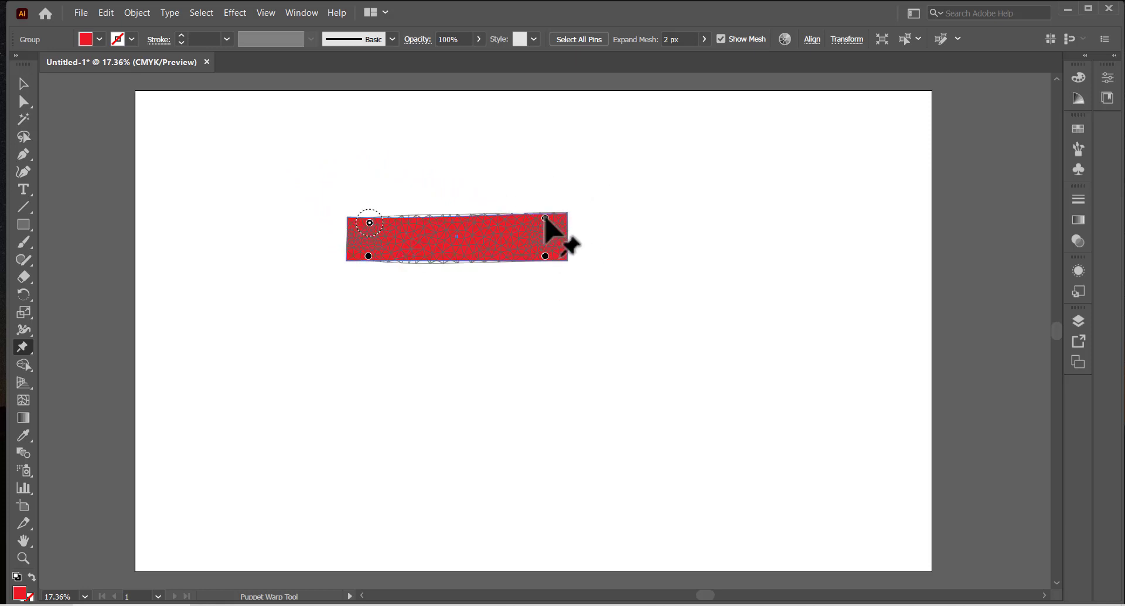
pyautogui.moveTo(590, 191); pyautogui.dragTo(550, 179)
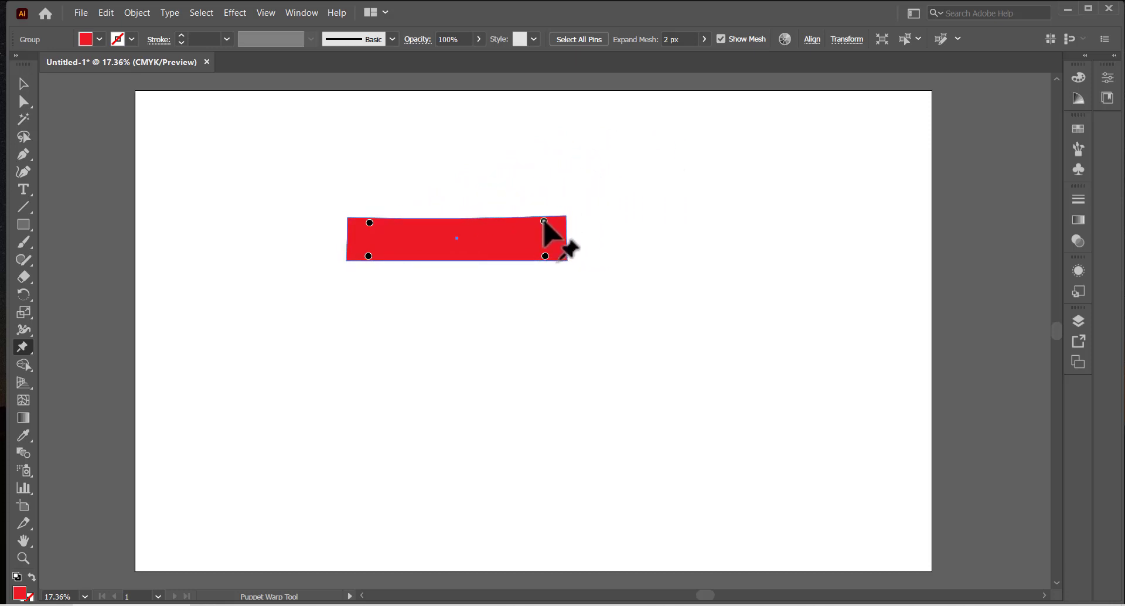
pyautogui.moveTo(545, 257); pyautogui.dragTo(486, 277)
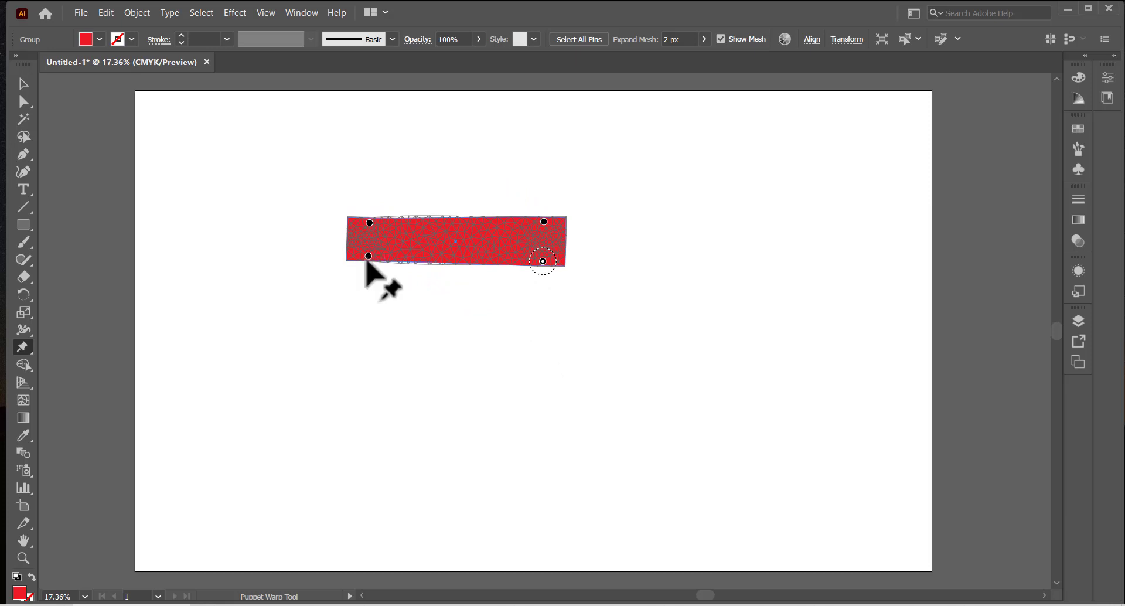
pyautogui.moveTo(368, 256)
pyautogui.mouseDown()
pyautogui.moveTo(329, 287)
pyautogui.moveTo(377, 330)
pyautogui.moveTo(279, 312)
pyautogui.moveTo(358, 293)
pyautogui.moveTo(371, 259)
pyautogui.mouseUp()
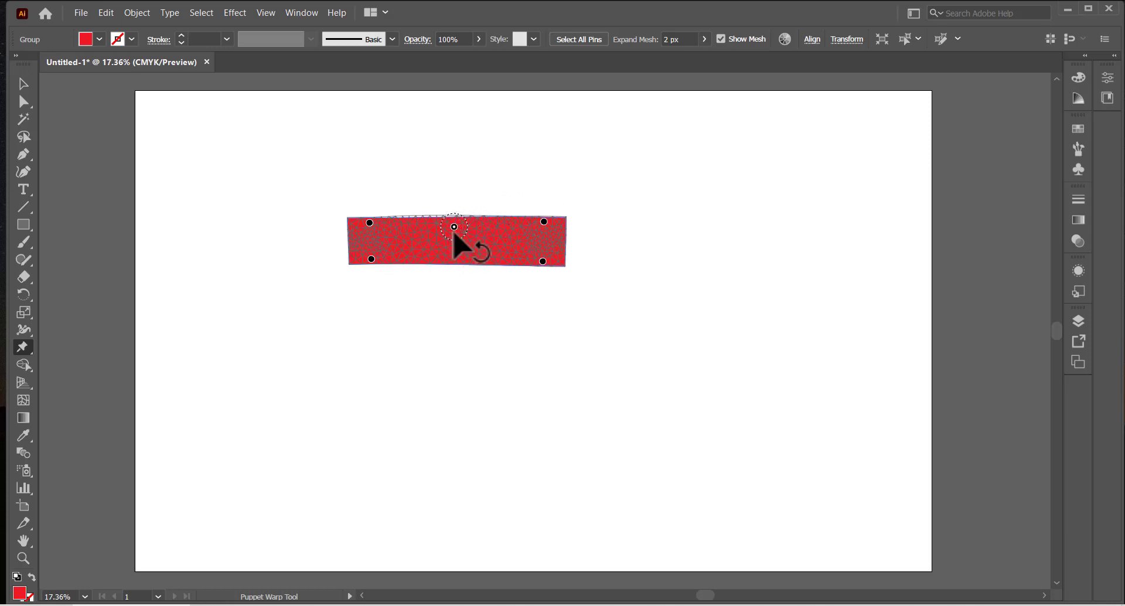
# Step: Try to bend the bar upward with a pin at its upper middle, and undo the warp
pyautogui.moveTo(454, 226); pyautogui.dragTo(462, 149)
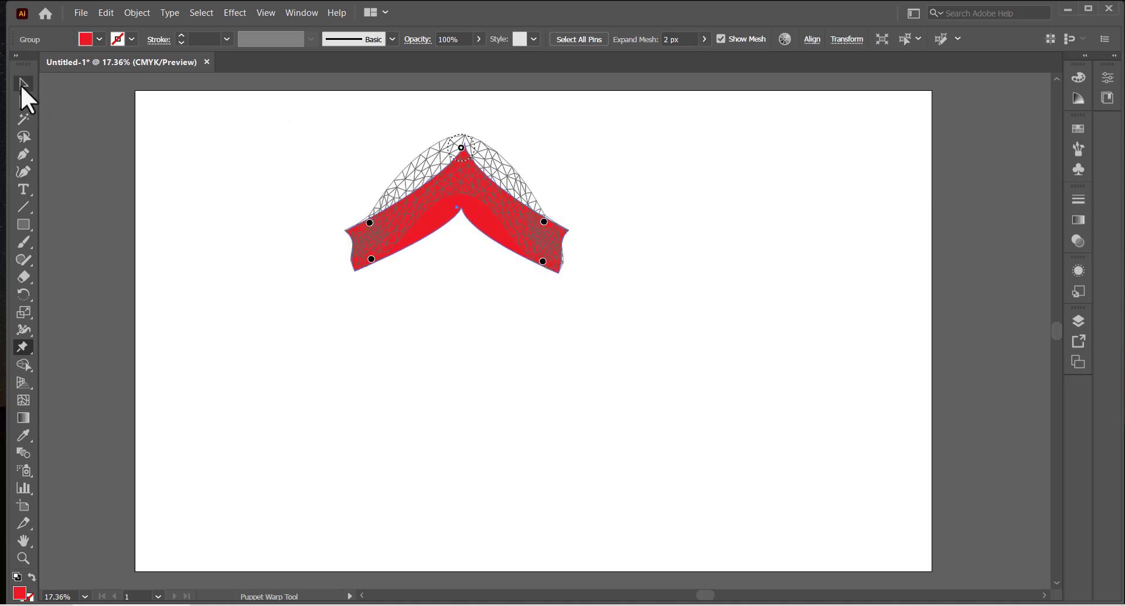
pyautogui.click(23, 84)
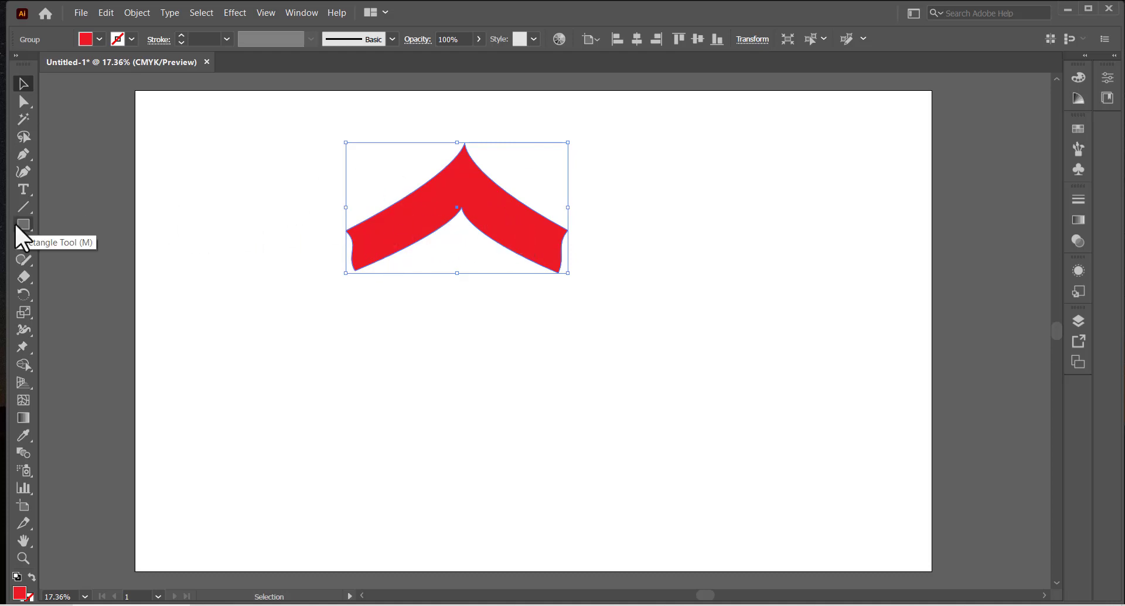
pyautogui.hotkey('ctrl', 'z')
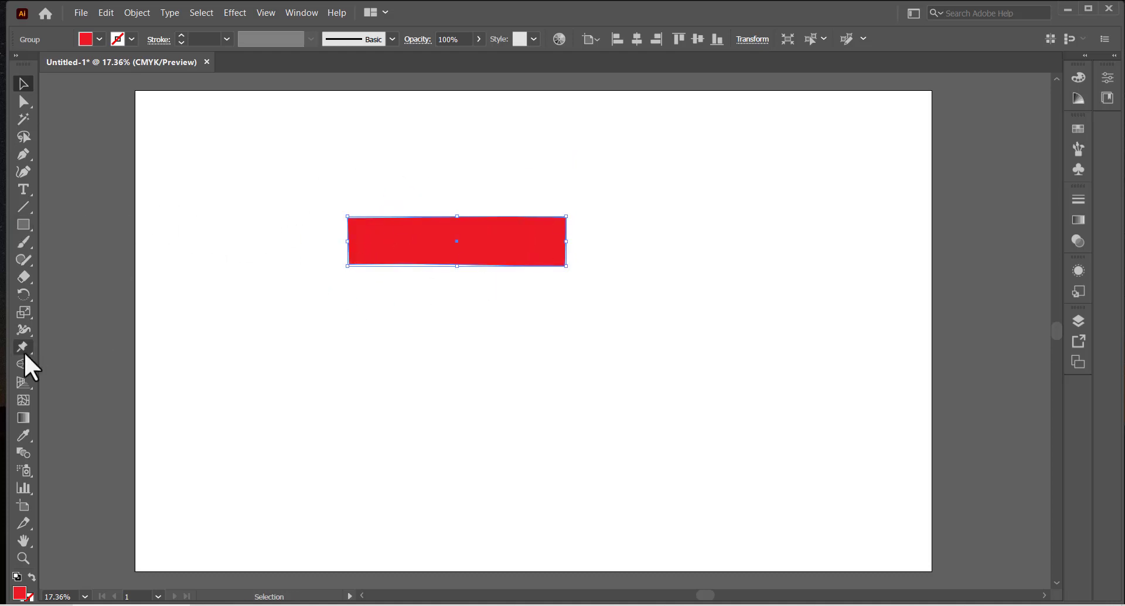
# Step: Add further Puppet Warp pins along the bar's upper and lower edges and at both ends
pyautogui.click(22, 348)
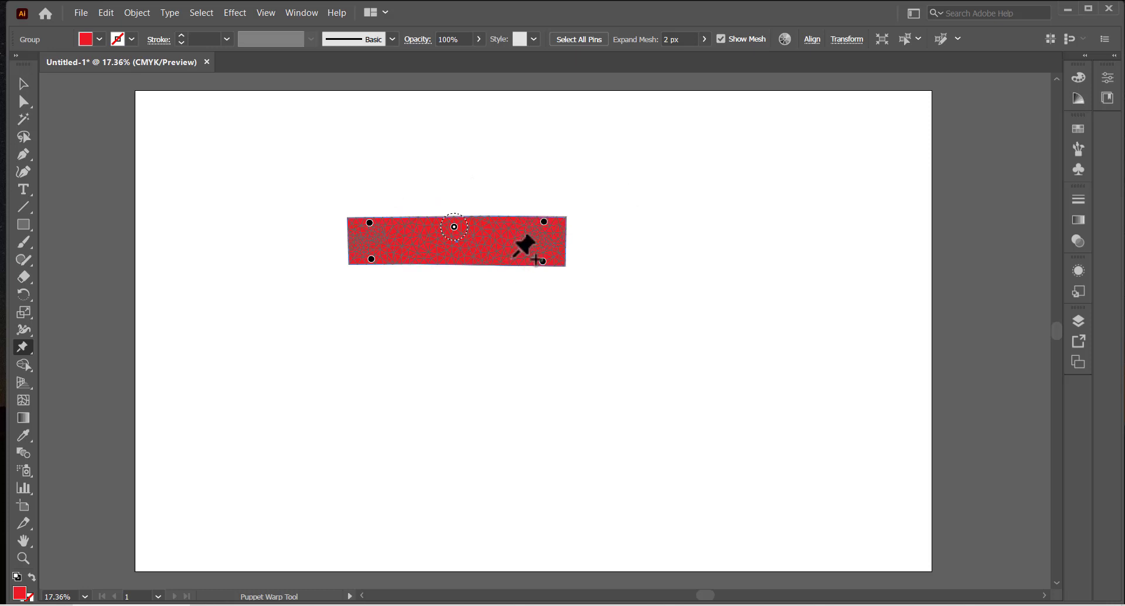
pyautogui.click(513, 260)
pyautogui.click(415, 258)
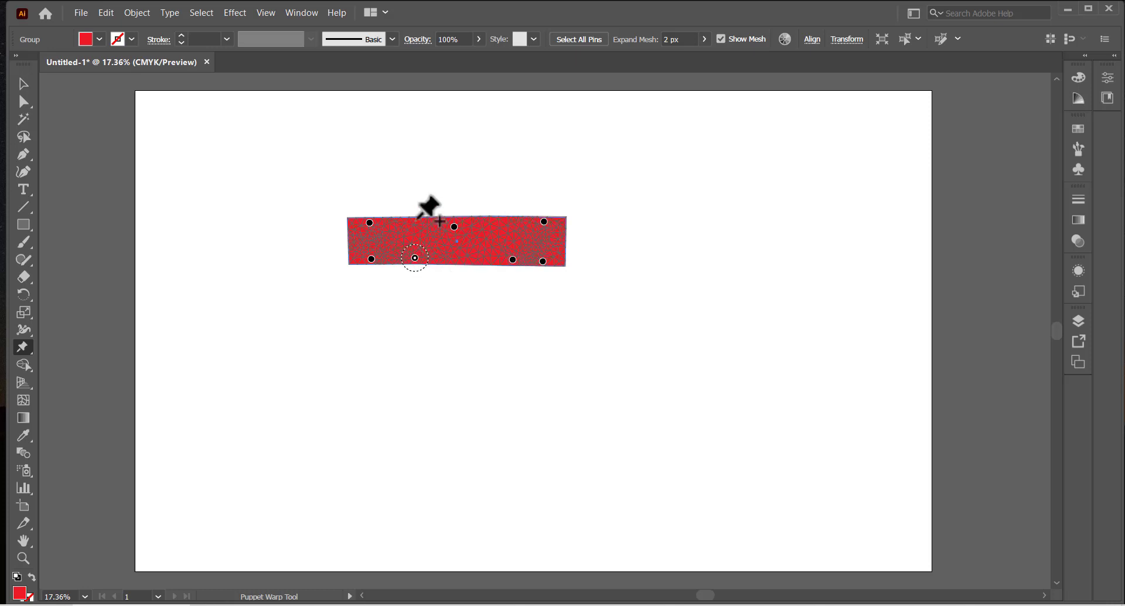
pyautogui.click(413, 230)
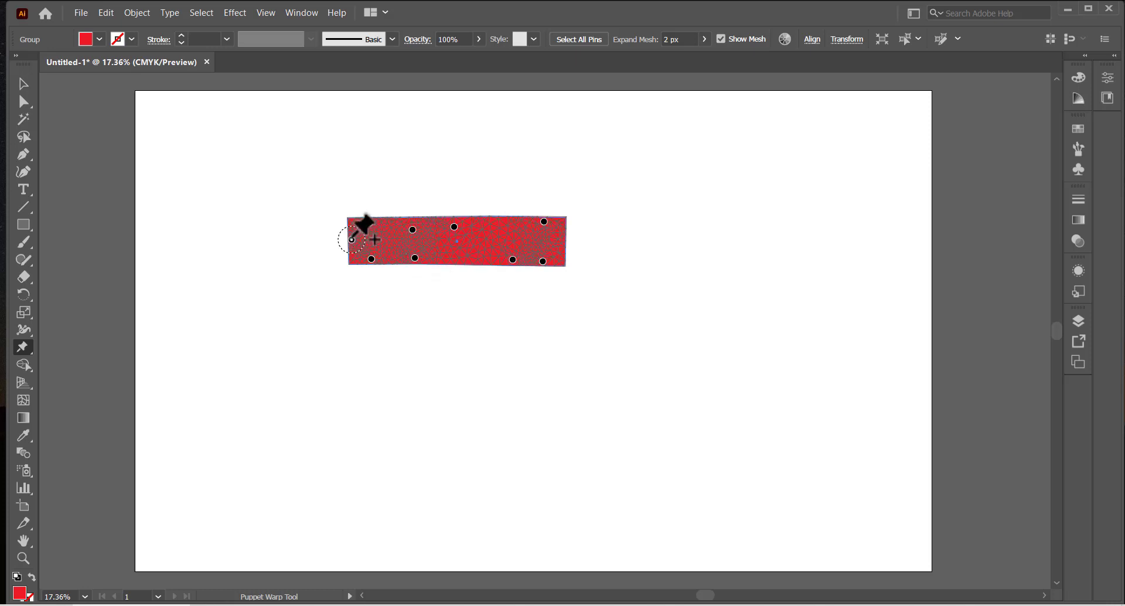
pyautogui.click(352, 239)
pyautogui.click(562, 246)
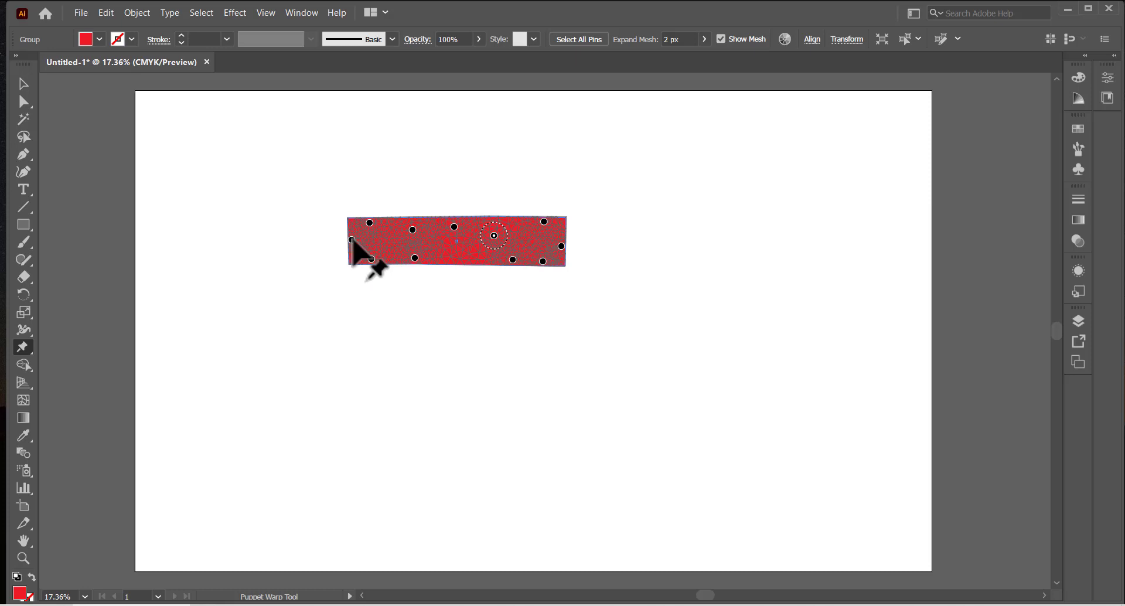
# Step: Try to stretch the bar's left end outward with its pin, and undo the stretch
pyautogui.moveTo(352, 239); pyautogui.dragTo(221, 240)
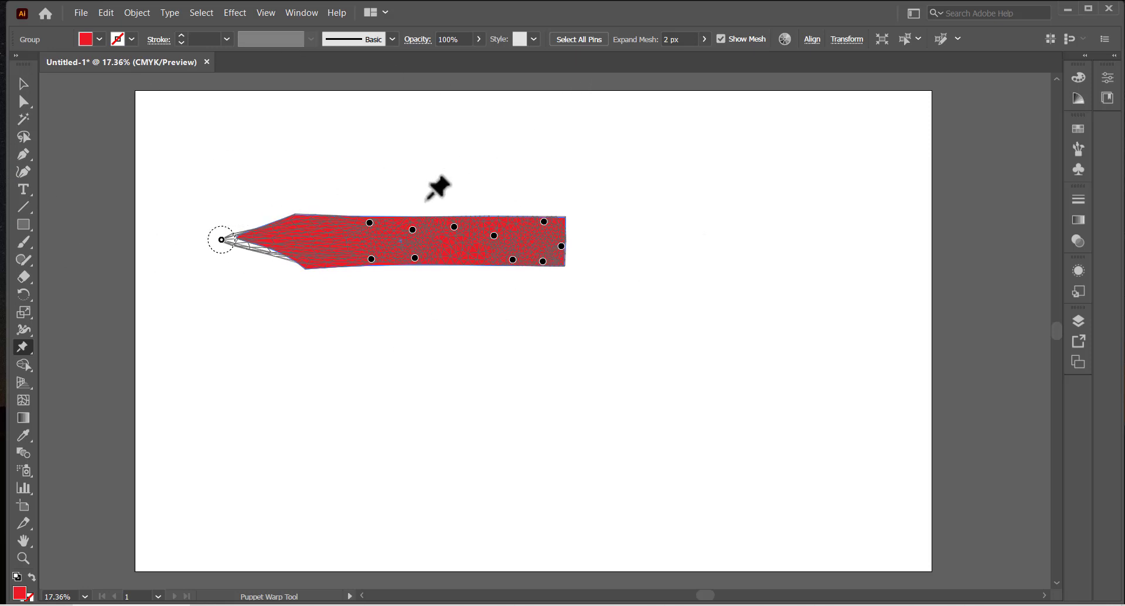
pyautogui.press('Return')
pyautogui.hotkey('ctrl', 'z')
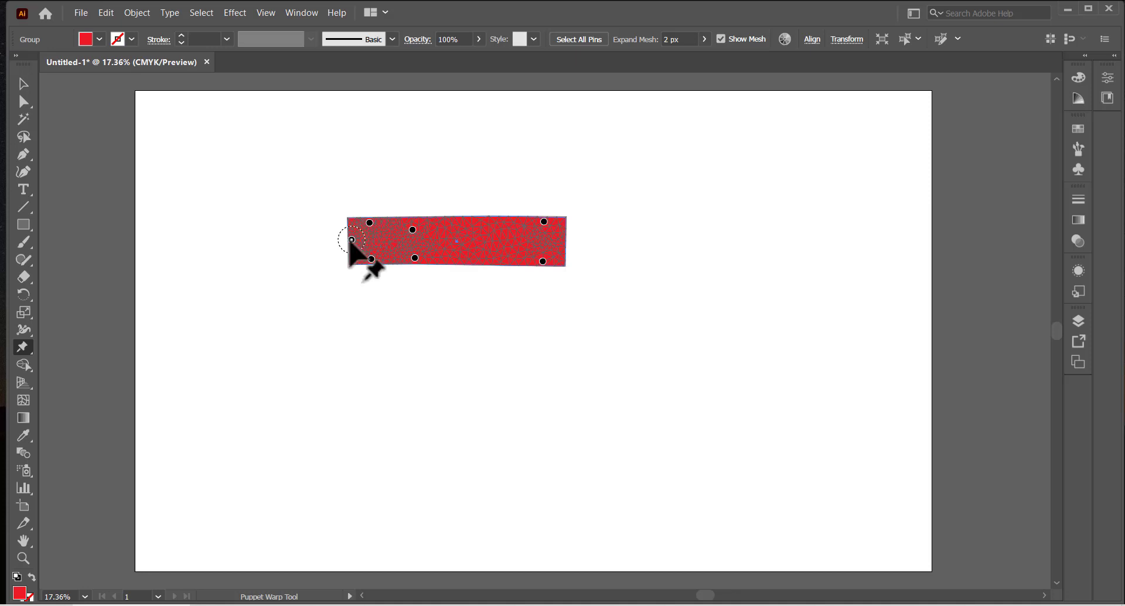
# Step: Delete the Puppet Warp pins except the two at the bar's right end
pyautogui.press('Delete')
pyautogui.press('Delete')
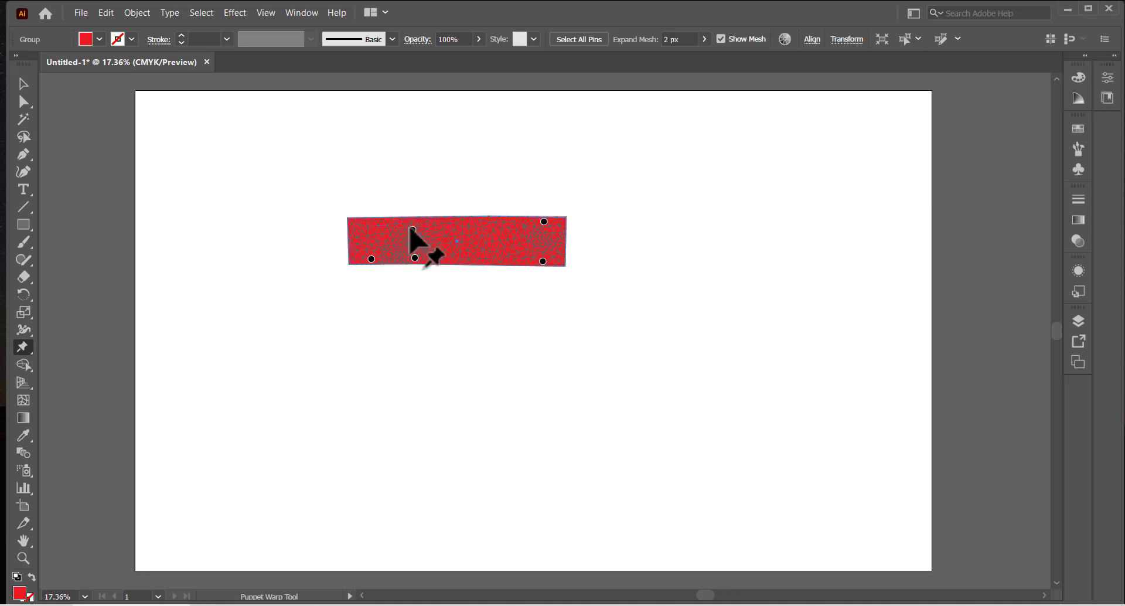
pyautogui.press('Delete')
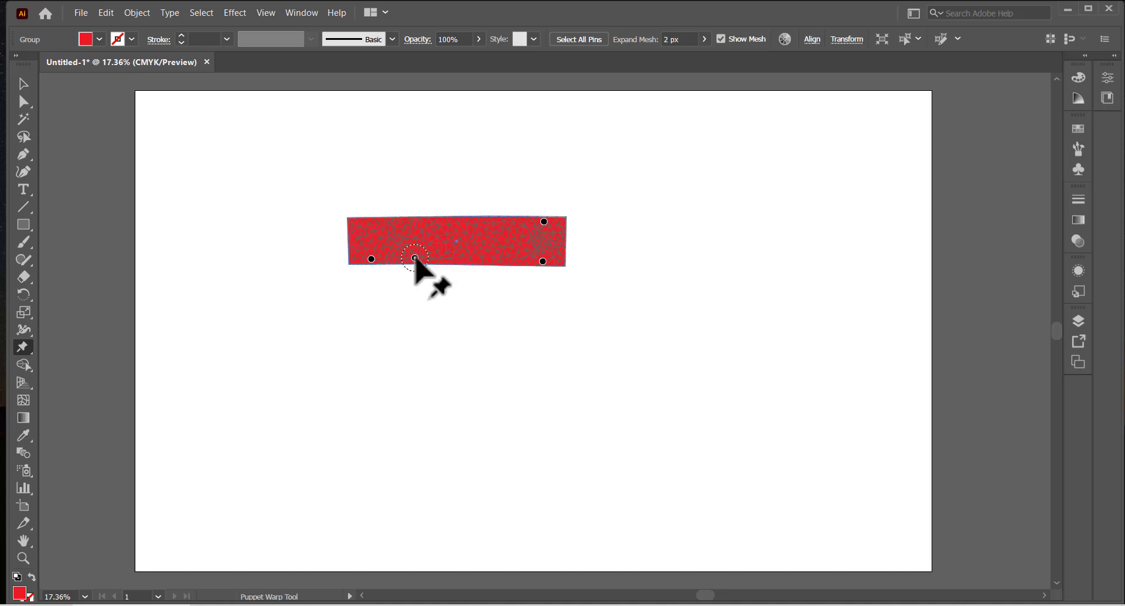
pyautogui.press('Delete')
pyautogui.press('Delete')
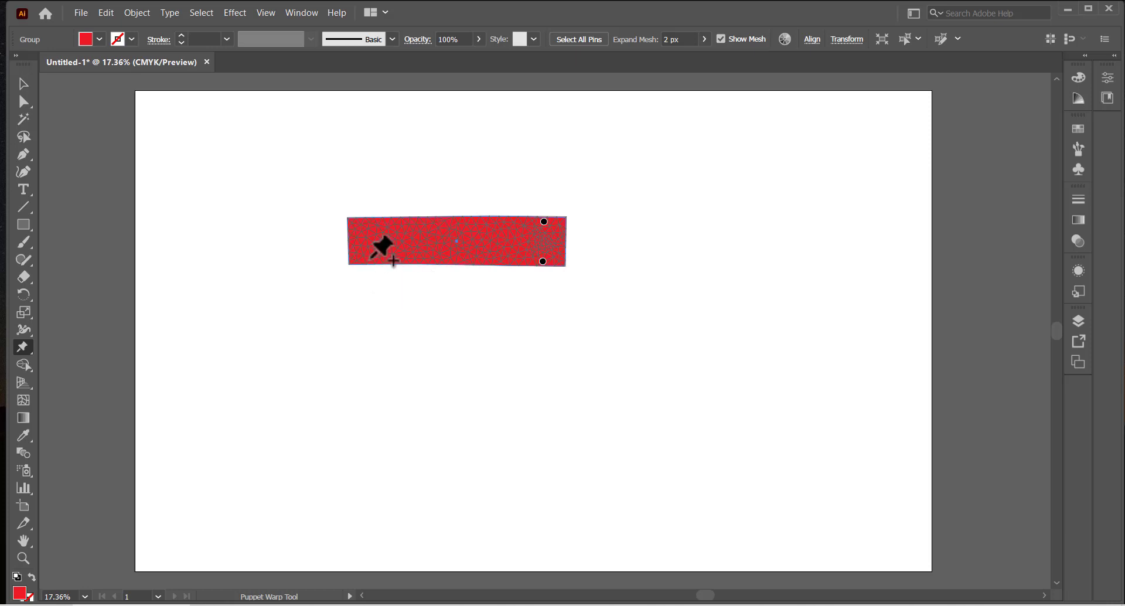
# Step: Pin the bar's lower-left corner and fold it under to the right end, and move the shape to the artboard's upper-right corner
pyautogui.click(350, 262)
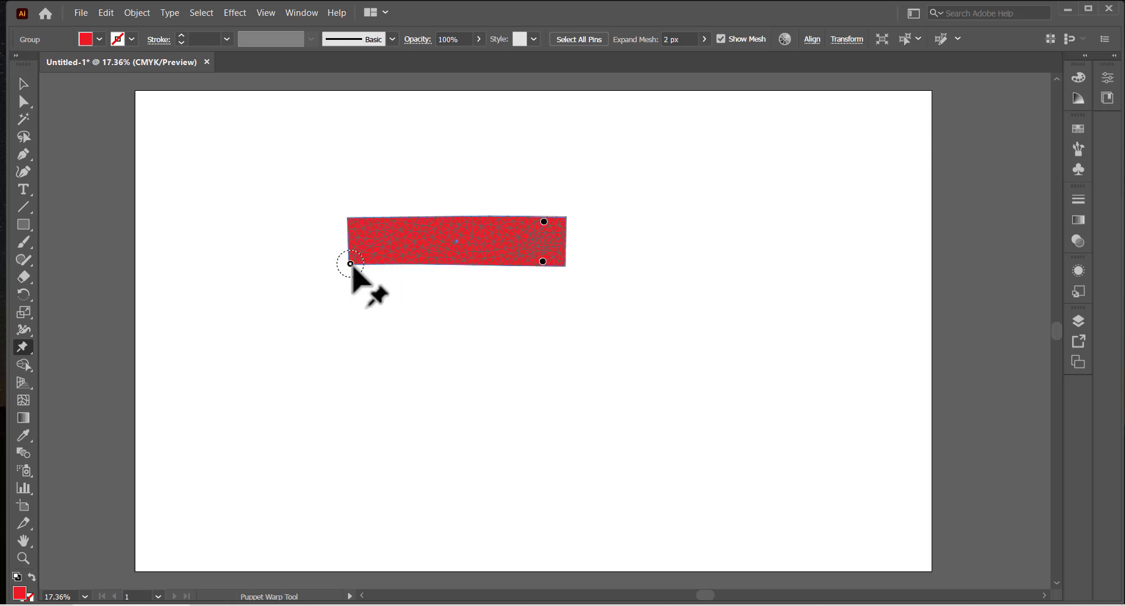
pyautogui.moveTo(350, 261); pyautogui.dragTo(566, 275)
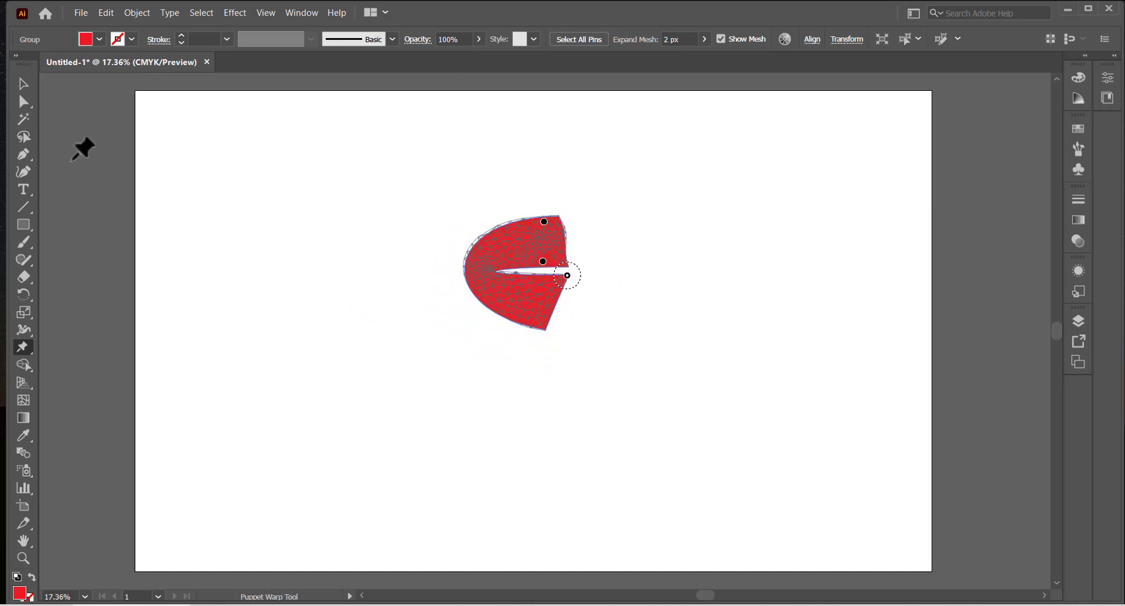
pyautogui.click(23, 84)
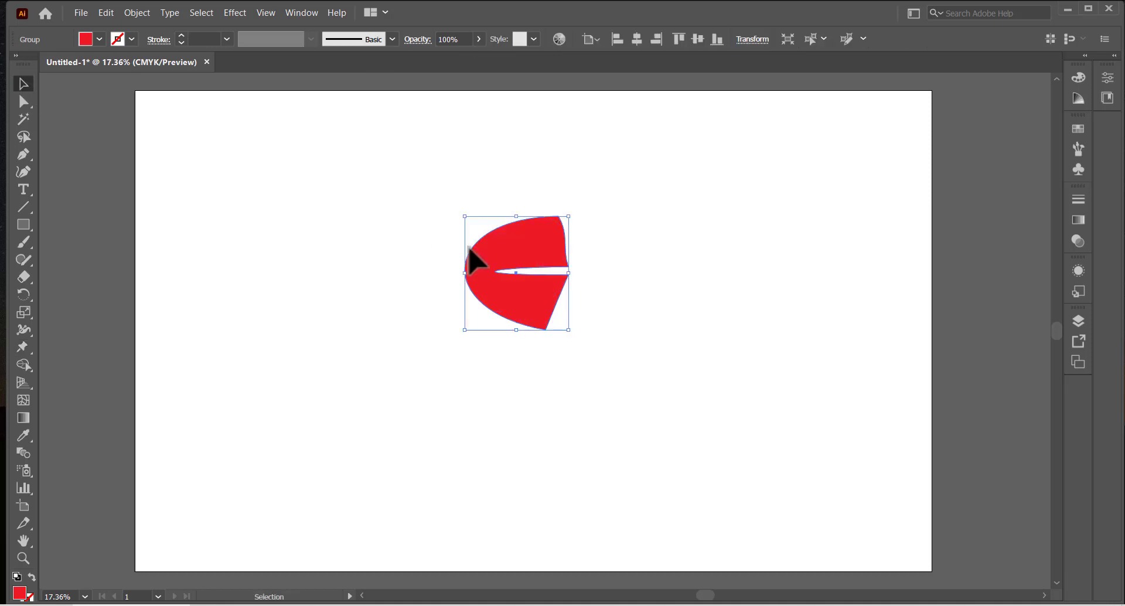
pyautogui.moveTo(525, 256); pyautogui.dragTo(879, 142)
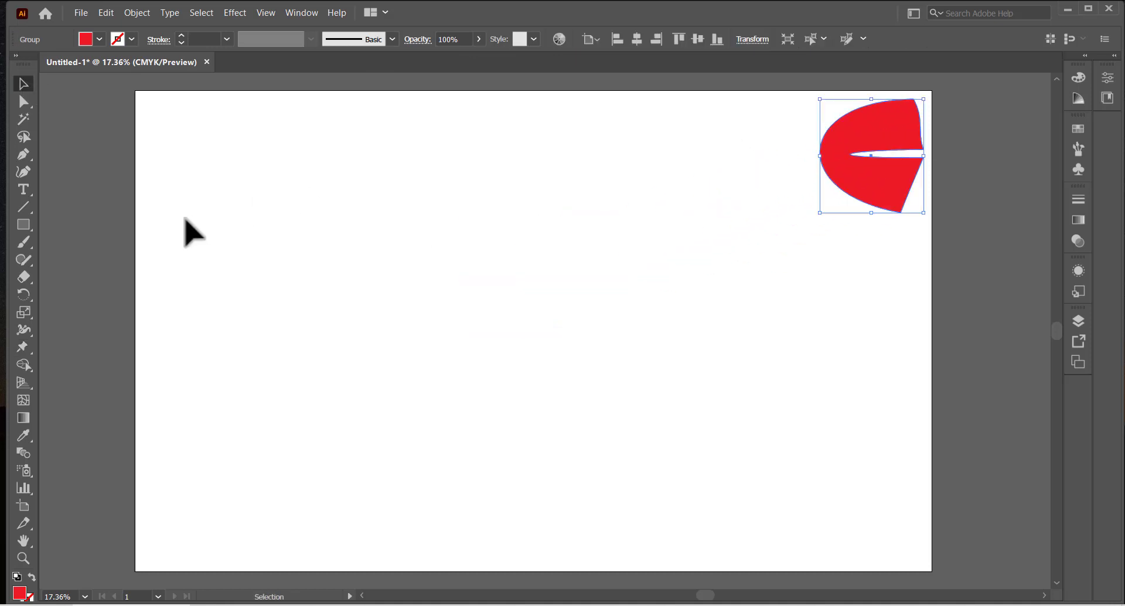
# Step: Draw a red circle in the left half of the artboard with the Ellipse tool
pyautogui.click(24, 224)
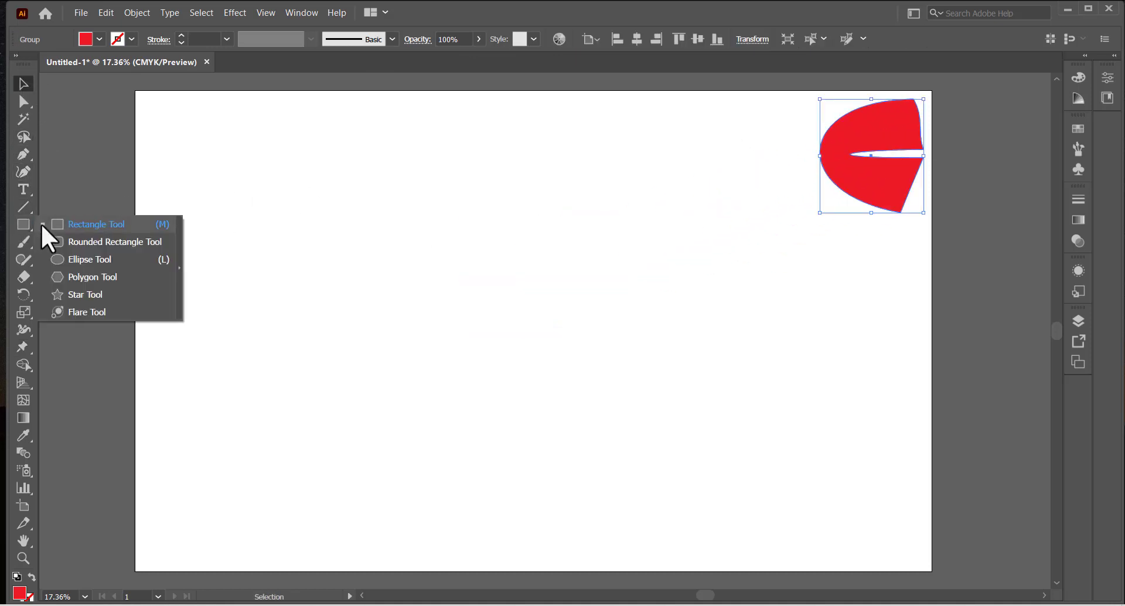
pyautogui.click(71, 259)
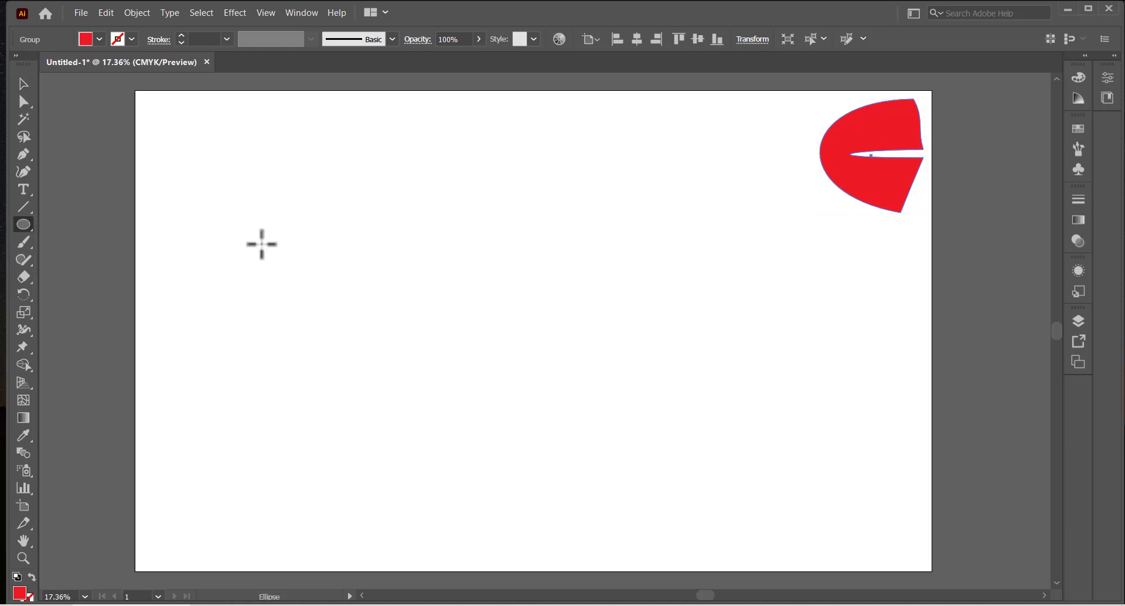
pyautogui.moveTo(288, 208); pyautogui.dragTo(396, 315)
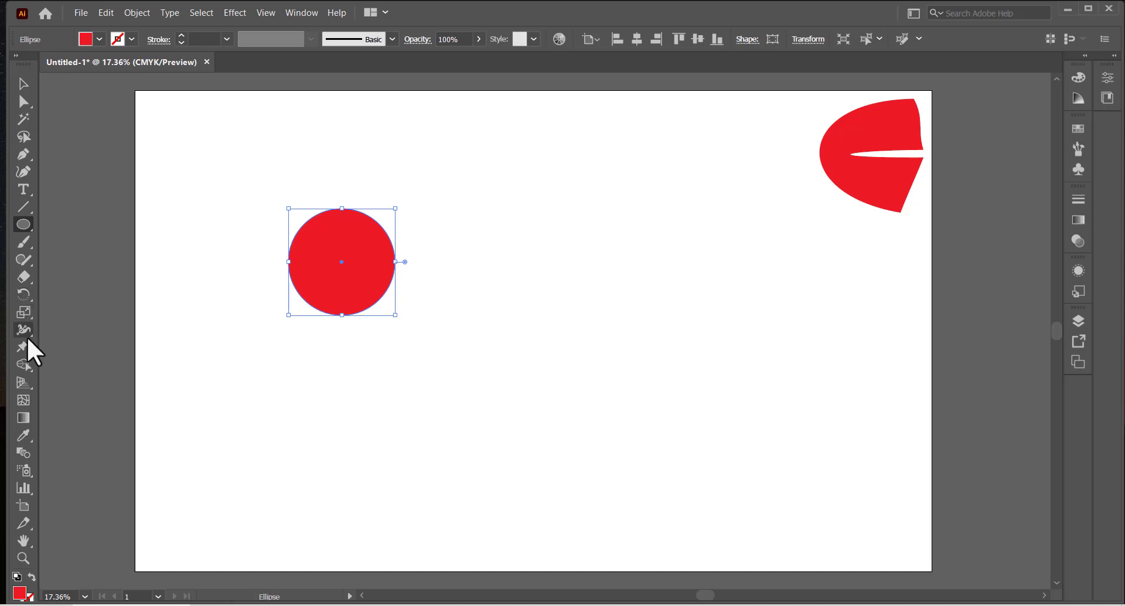
# Step: Stretch the circle downward into an egg shape with Puppet Warp pins, and move it below the folded shape at the artboard's right edge
pyautogui.moveTo(22, 346); pyautogui.dragTo(89, 360)
pyautogui.click(331, 214)
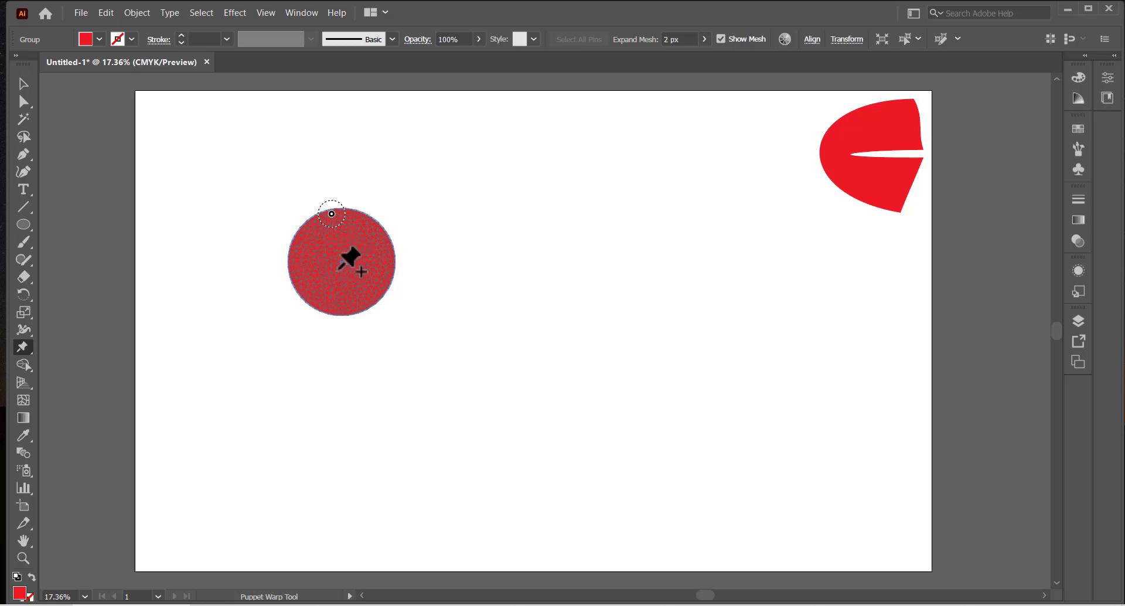
pyautogui.moveTo(343, 259); pyautogui.dragTo(364, 334)
pyautogui.click(24, 89)
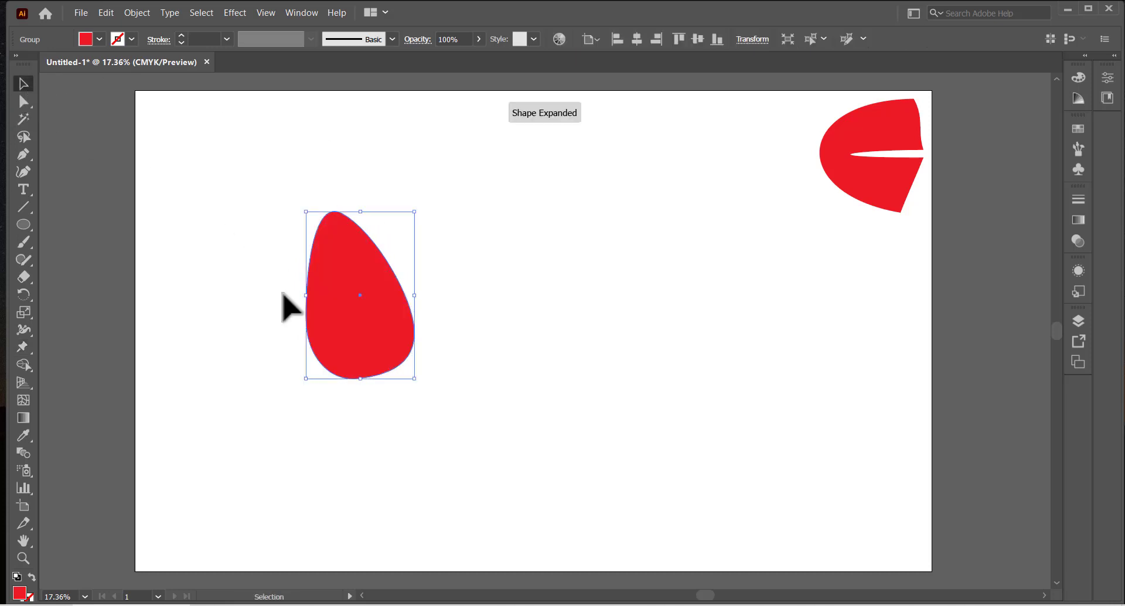
pyautogui.moveTo(377, 347); pyautogui.dragTo(894, 369)
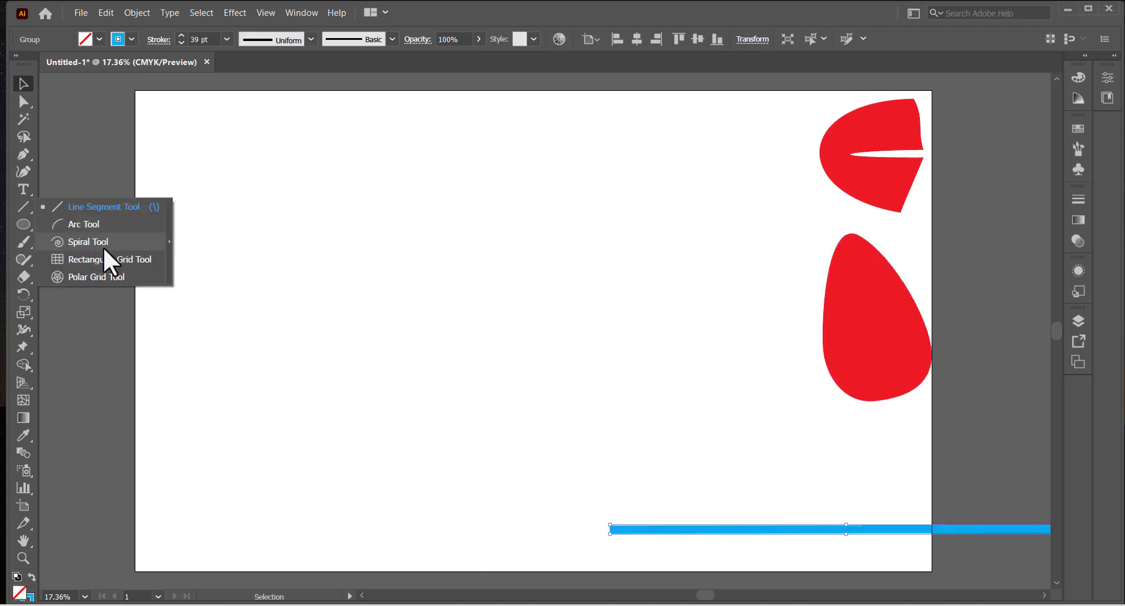
# Step: Draw a blue spiral left of the artboard's centre and pull its outer end inward above the coil with a Puppet Warp pin
pyautogui.click(103, 246)
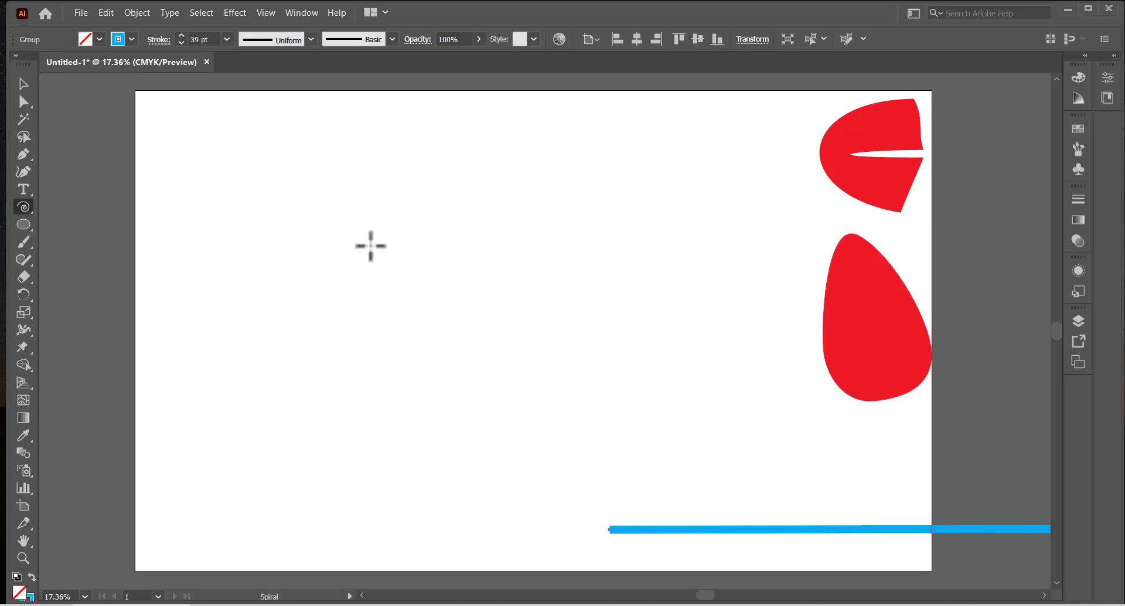
pyautogui.moveTo(384, 233); pyautogui.dragTo(506, 194)
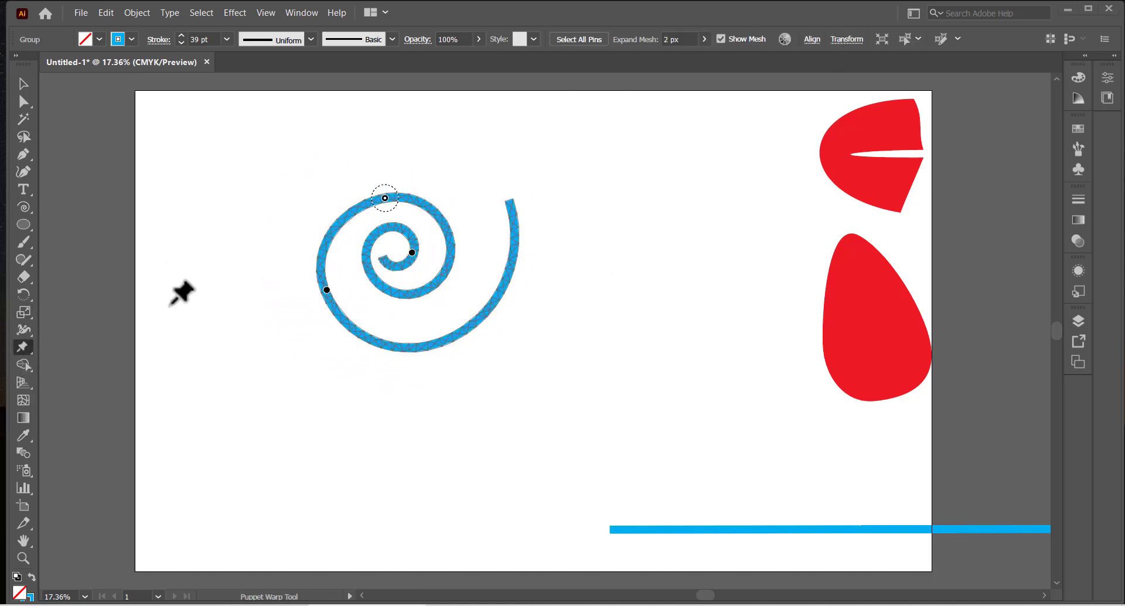
pyautogui.moveTo(20, 347); pyautogui.dragTo(108, 368)
pyautogui.click(512, 202)
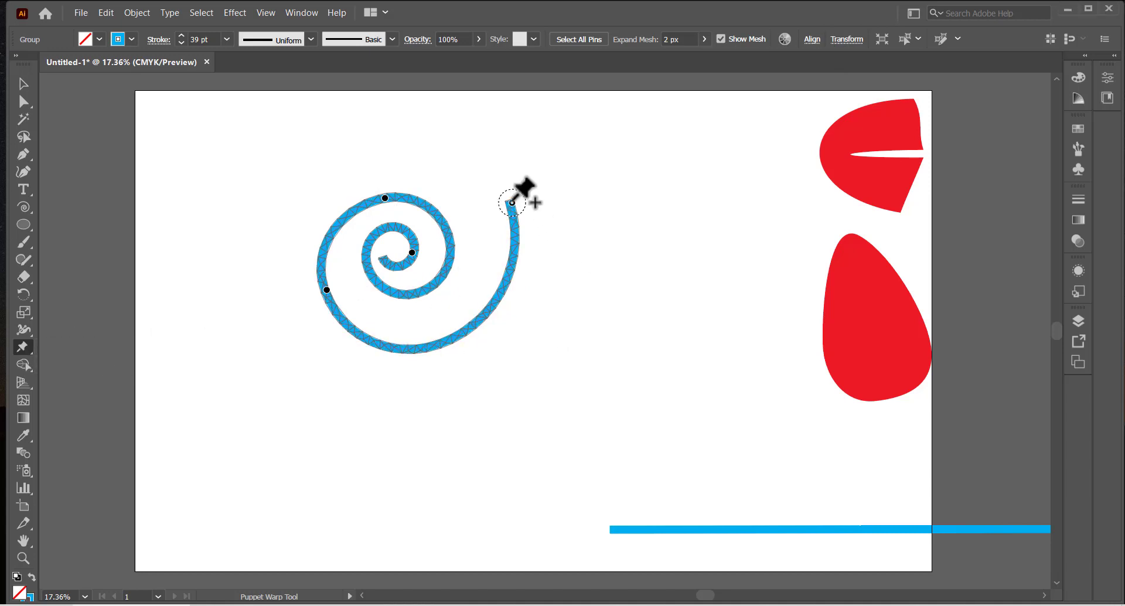
pyautogui.moveTo(513, 202); pyautogui.dragTo(423, 169)
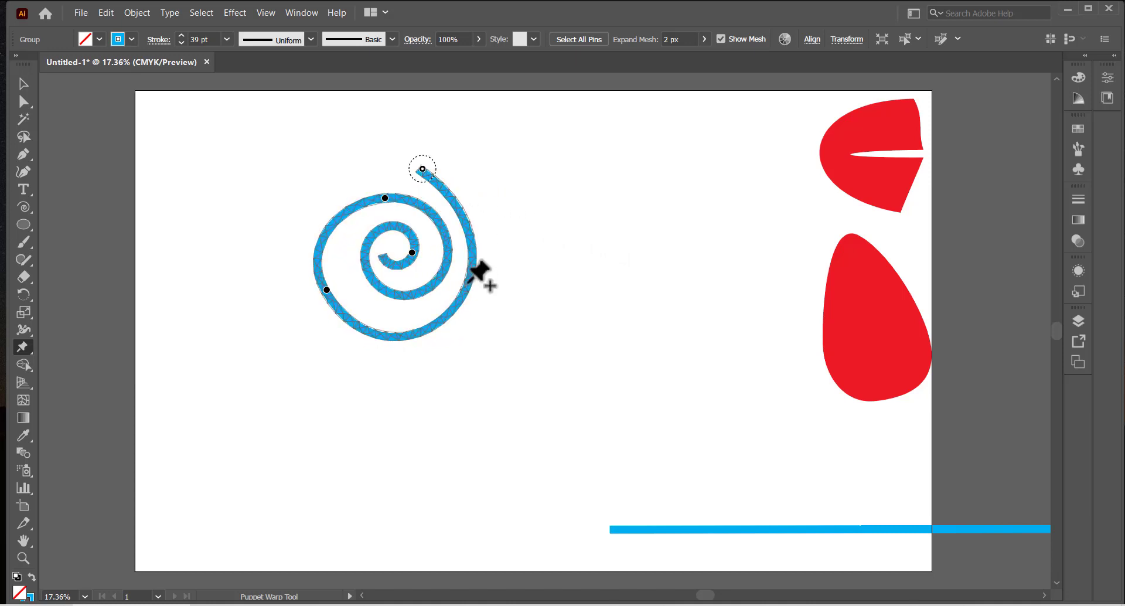
# Step: Pin the outer coil's right side and bottom, pull the outer end further left, and stretch the right side outward to the lower right
pyautogui.click(469, 282)
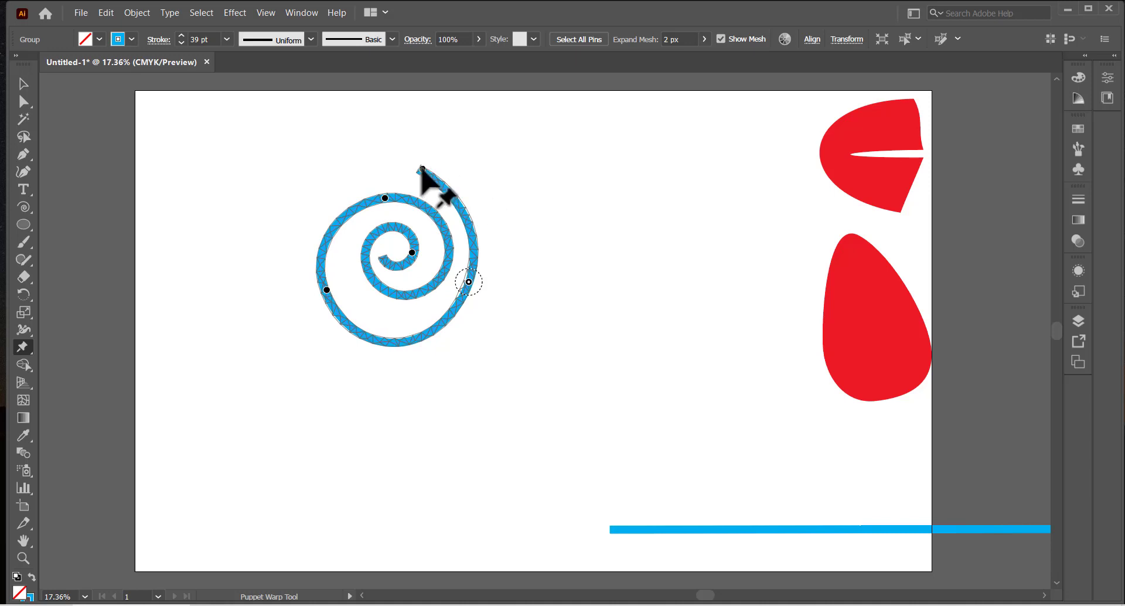
pyautogui.moveTo(422, 169)
pyautogui.mouseDown()
pyautogui.moveTo(478, 168)
pyautogui.moveTo(510, 203)
pyautogui.moveTo(554, 317)
pyautogui.moveTo(558, 371)
pyautogui.moveTo(503, 403)
pyautogui.moveTo(441, 402)
pyautogui.moveTo(394, 163)
pyautogui.moveTo(412, 168)
pyautogui.moveTo(422, 153)
pyautogui.moveTo(409, 171)
pyautogui.mouseUp()
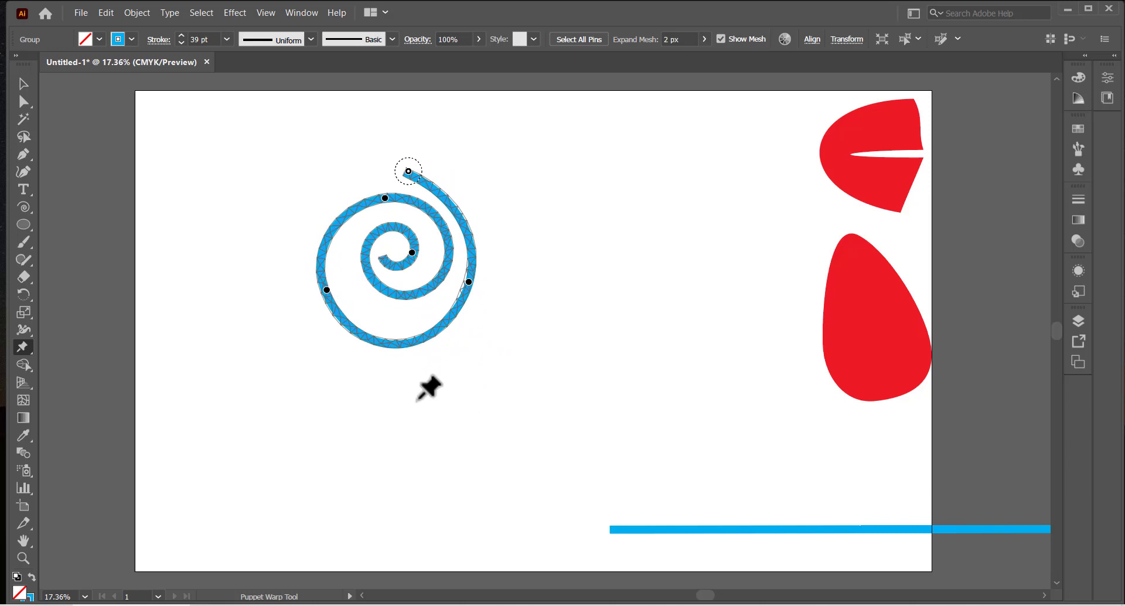
pyautogui.click(399, 347)
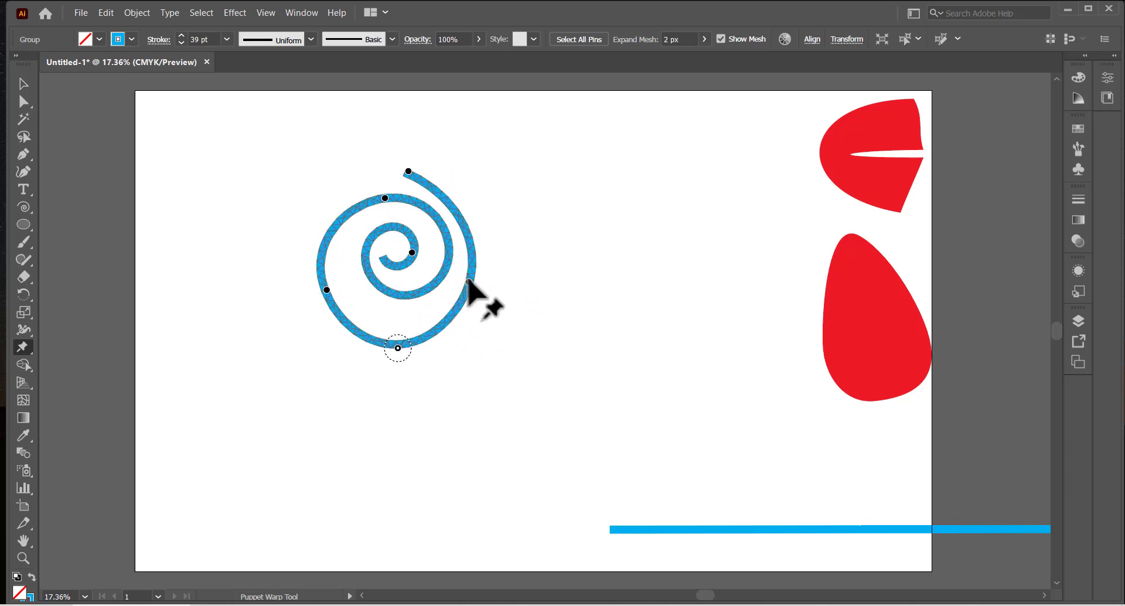
pyautogui.moveTo(469, 282); pyautogui.dragTo(557, 326)
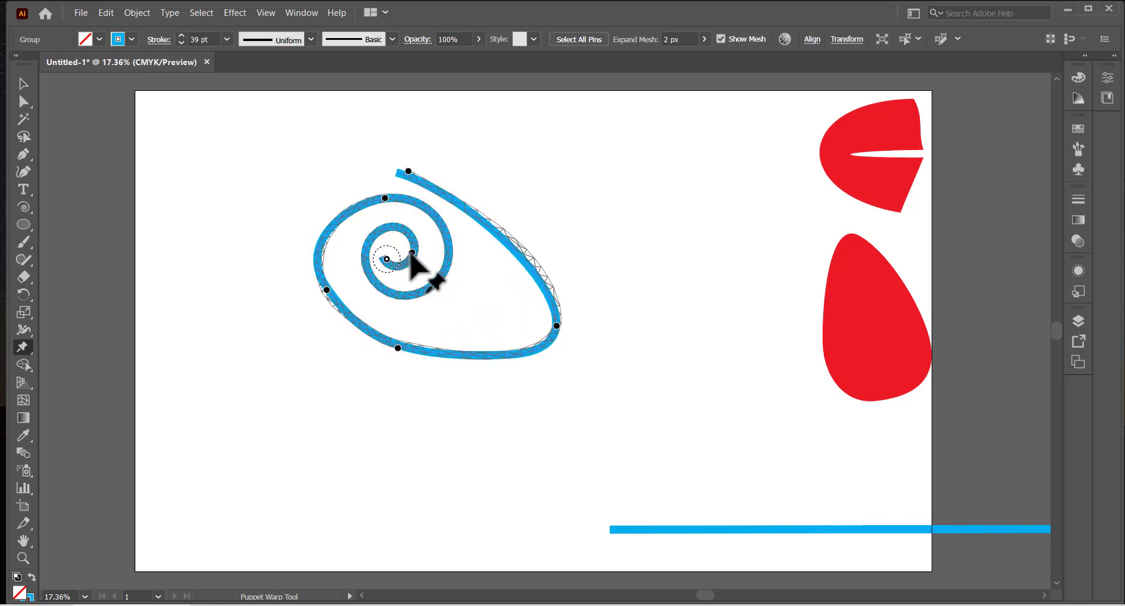
# Step: Pull the spiral's inner coil slightly downward and stretch its right side outward with Puppet Warp pins
pyautogui.moveTo(387, 259); pyautogui.dragTo(398, 305)
pyautogui.click(413, 296)
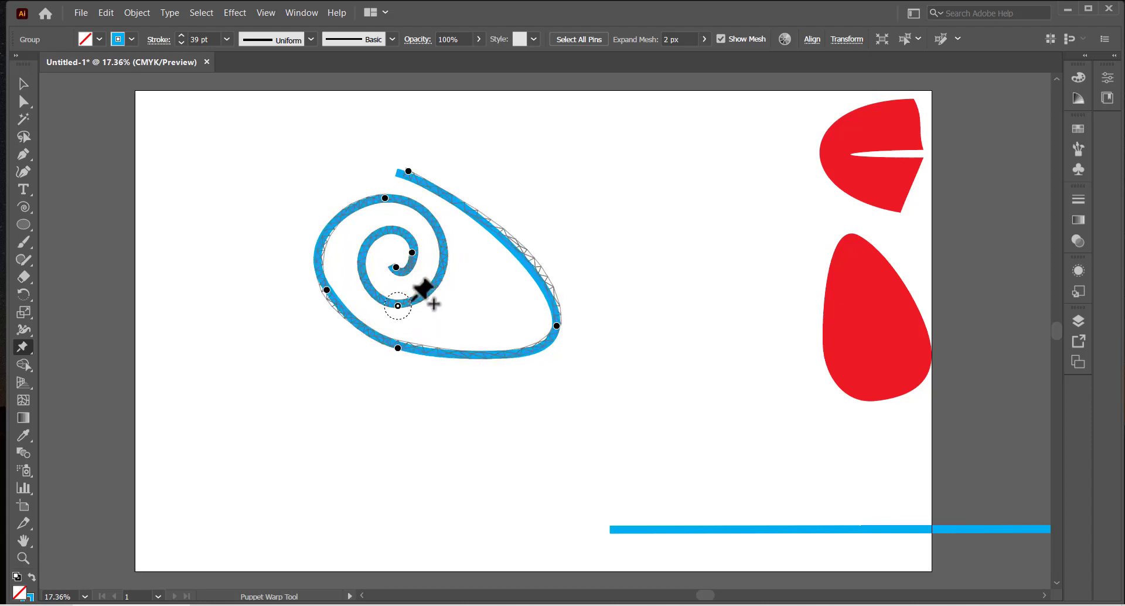
pyautogui.click(446, 253)
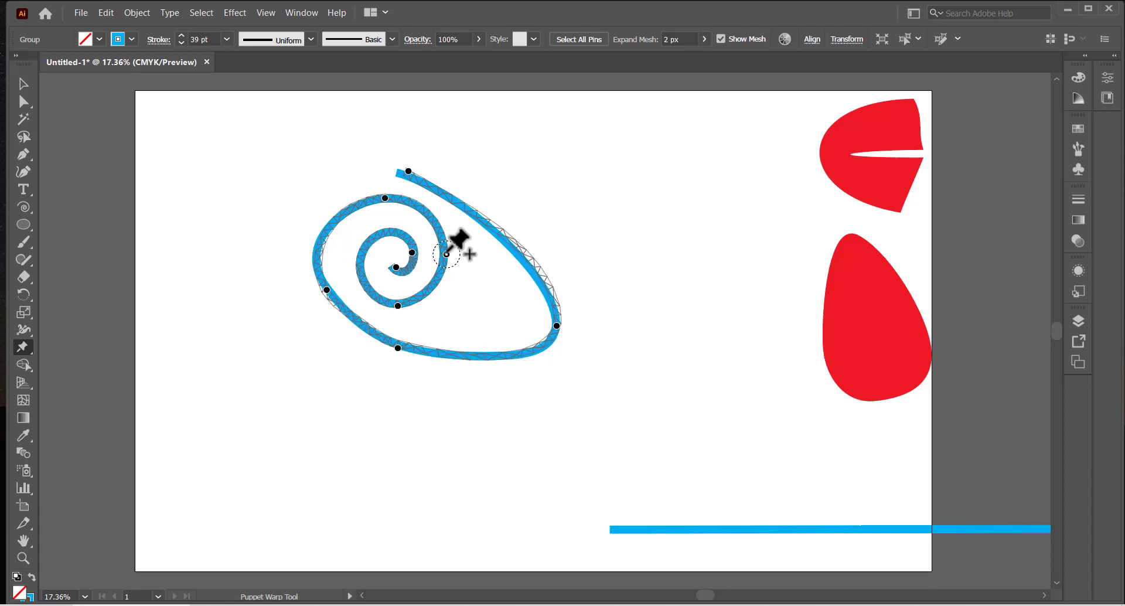
pyautogui.moveTo(448, 252); pyautogui.dragTo(458, 259)
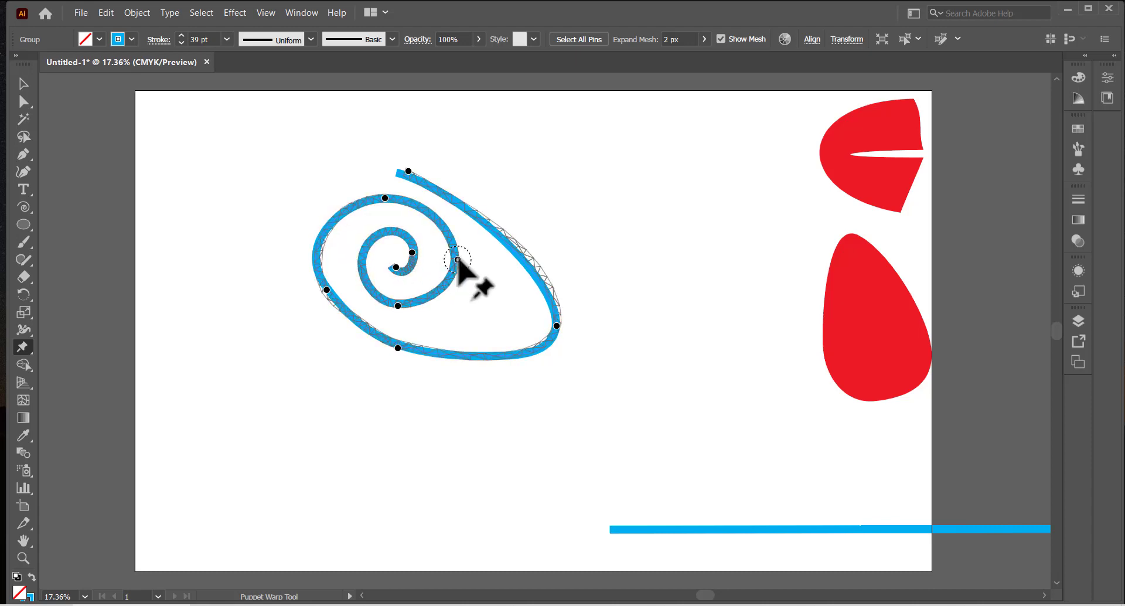
pyautogui.moveTo(458, 259); pyautogui.dragTo(471, 257)
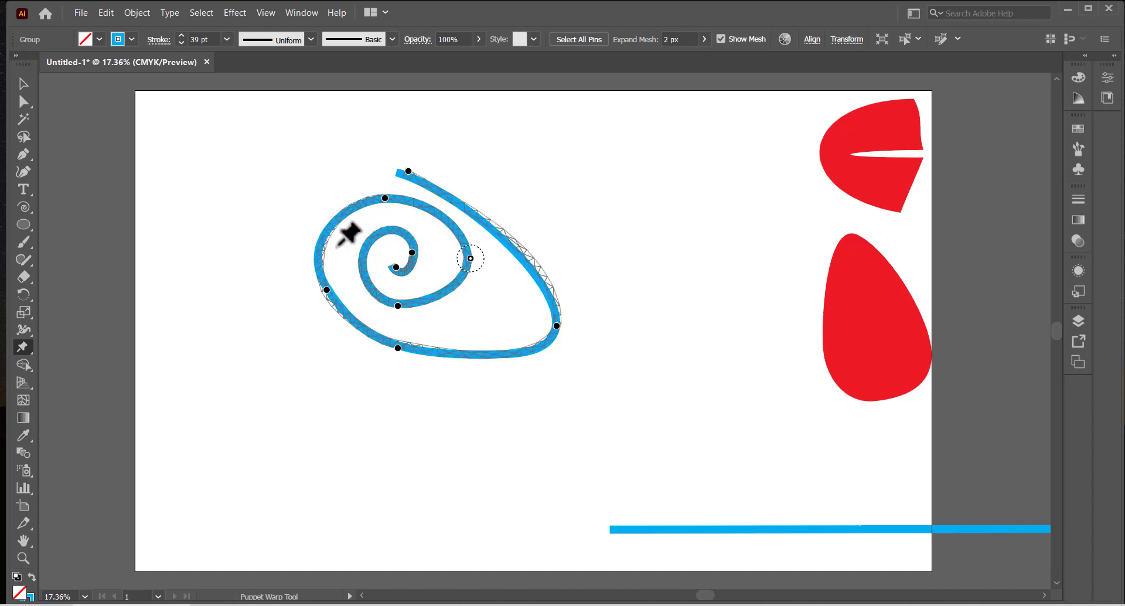
# Step: Pull the spiral's upper-left curve up and outward, and its bottom edge slightly down, with new Puppet Warp pins
pyautogui.click(330, 227)
pyautogui.moveTo(329, 228); pyautogui.dragTo(320, 200)
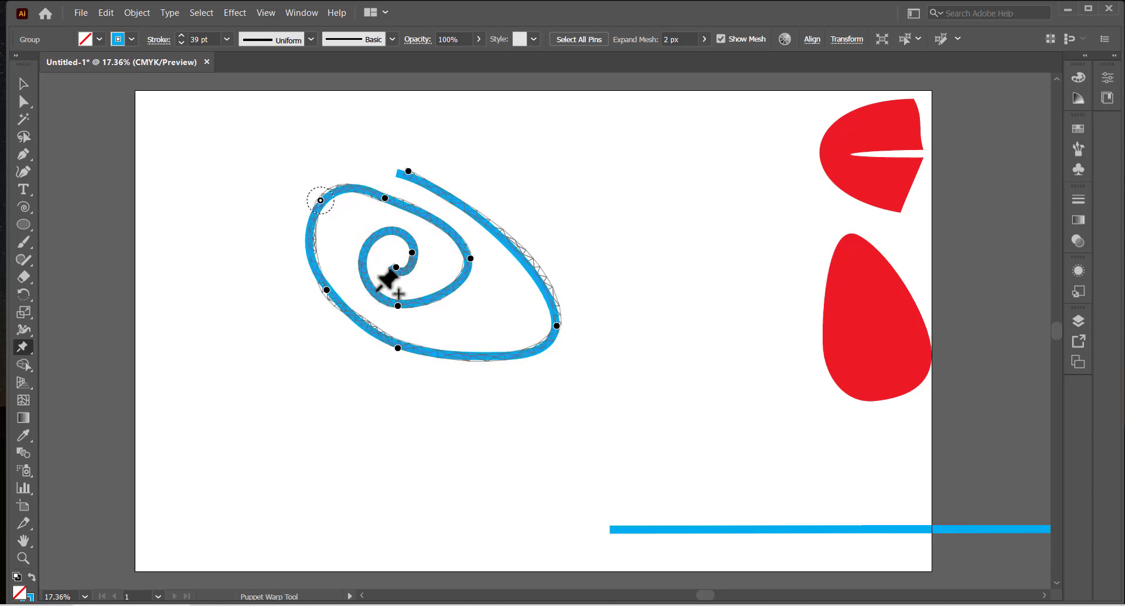
pyautogui.click(398, 349)
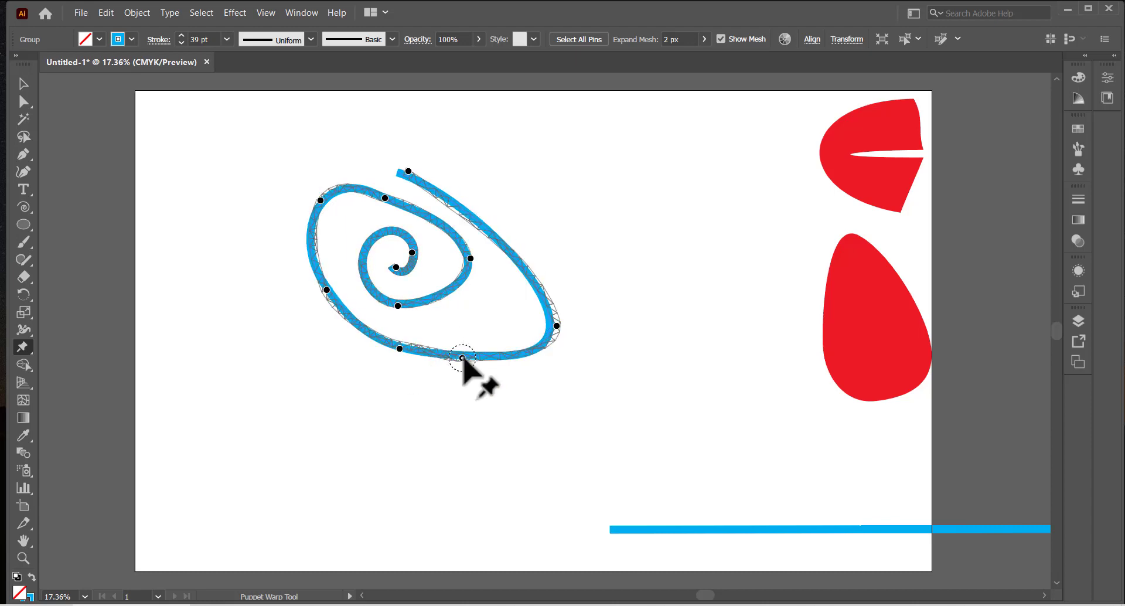
pyautogui.moveTo(461, 356)
pyautogui.mouseDown()
pyautogui.moveTo(475, 342)
pyautogui.moveTo(440, 355)
pyautogui.moveTo(465, 359)
pyautogui.moveTo(463, 370)
pyautogui.mouseUp()
# Step: Move the warped spiral to the artboard's lower-right corner and deselect it
pyautogui.click(18, 87)
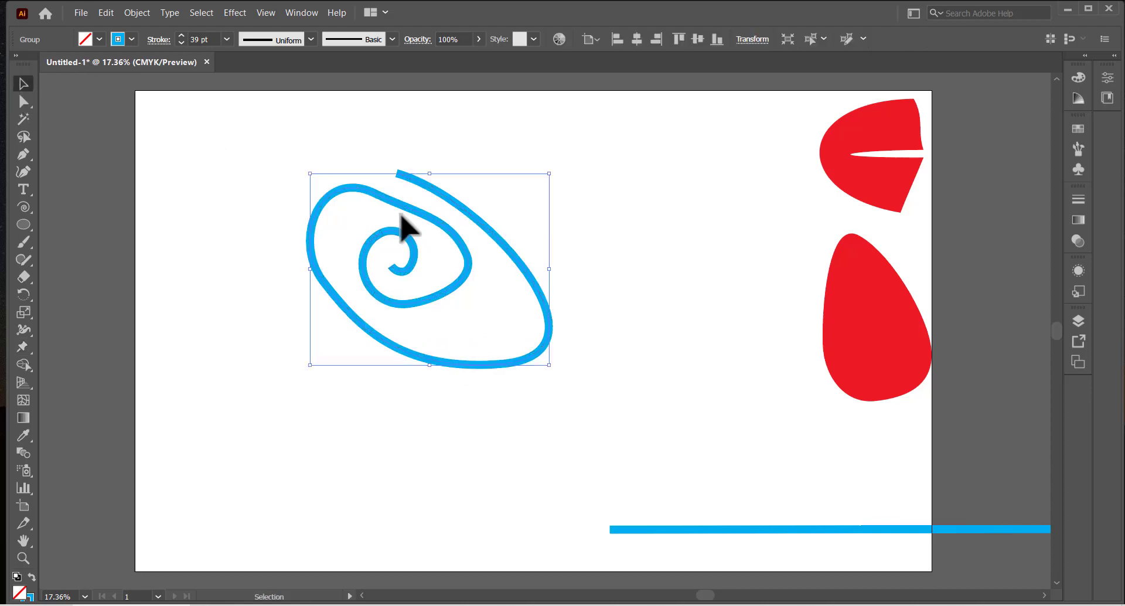
pyautogui.moveTo(402, 211); pyautogui.dragTo(702, 363)
pyautogui.click(564, 321)
# Step: Draw a round blue polar grid left of the artboard's centre with the Polar Grid tool
pyautogui.rightClick(27, 203)
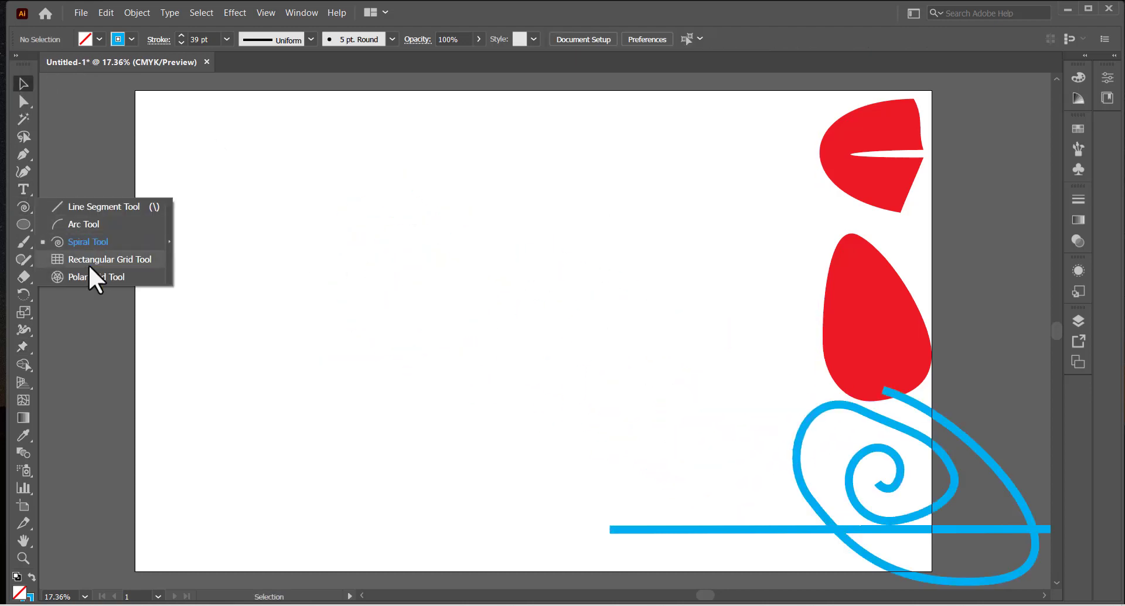
pyautogui.click(93, 272)
pyautogui.moveTo(277, 232); pyautogui.dragTo(523, 467)
# Step: Pull the outer ends of the polar grid's upper-left and lower-left spokes outward with Puppet Warp pins
pyautogui.rightClick(22, 347)
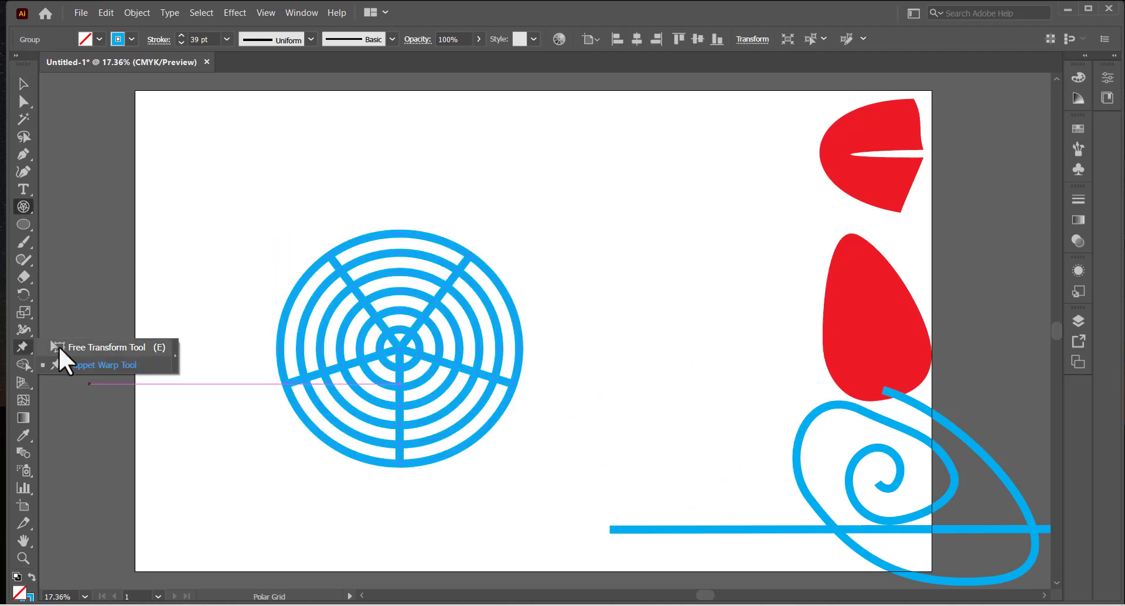
pyautogui.click(97, 367)
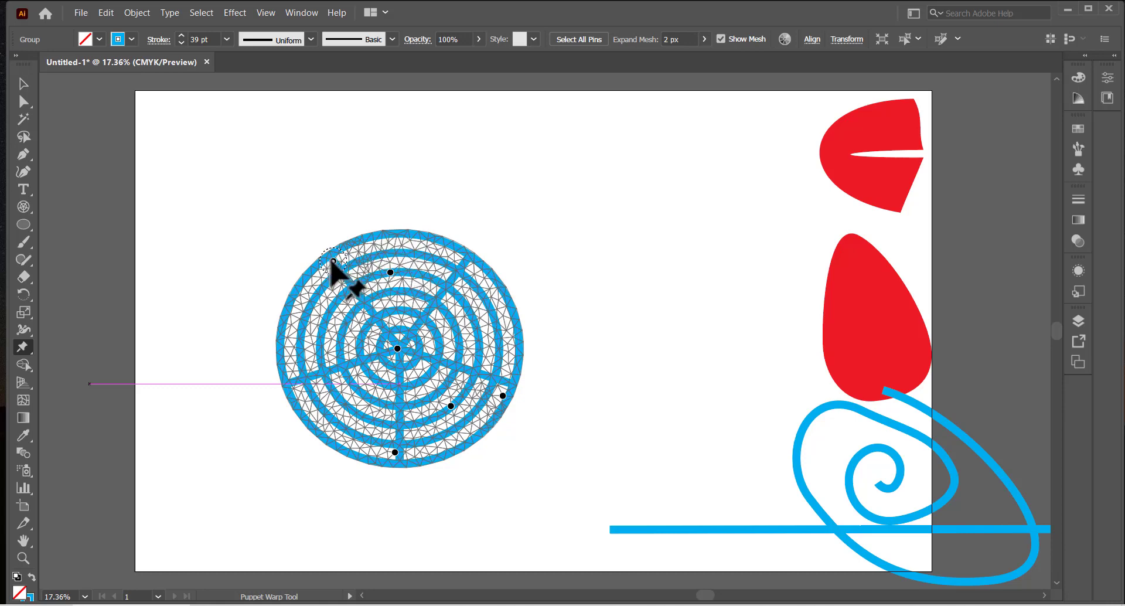
pyautogui.moveTo(333, 260); pyautogui.dragTo(314, 229)
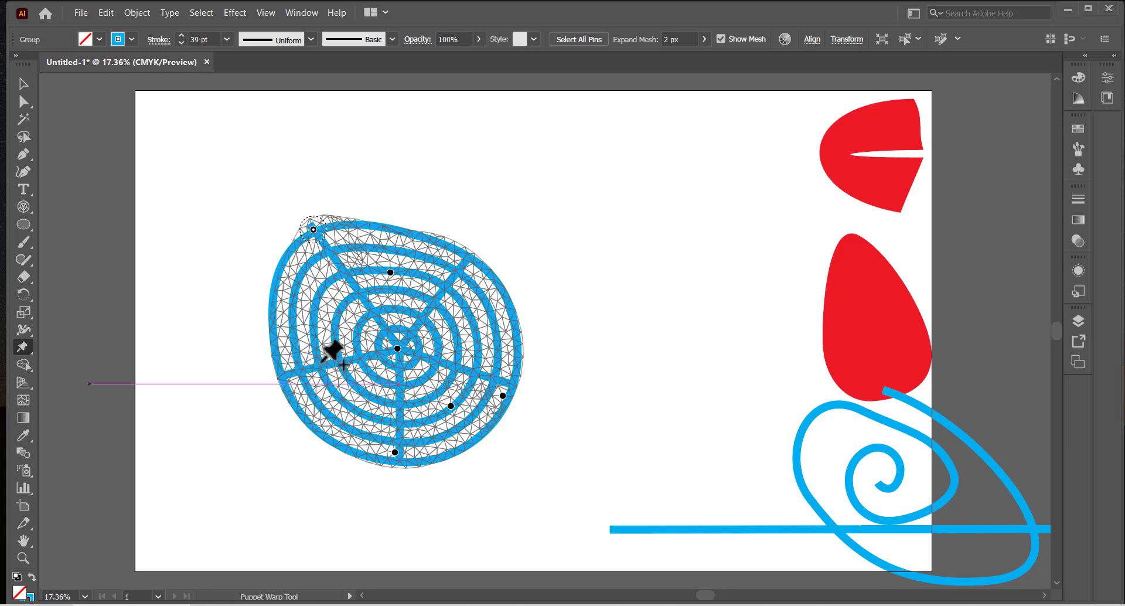
pyautogui.click(320, 365)
pyautogui.click(279, 375)
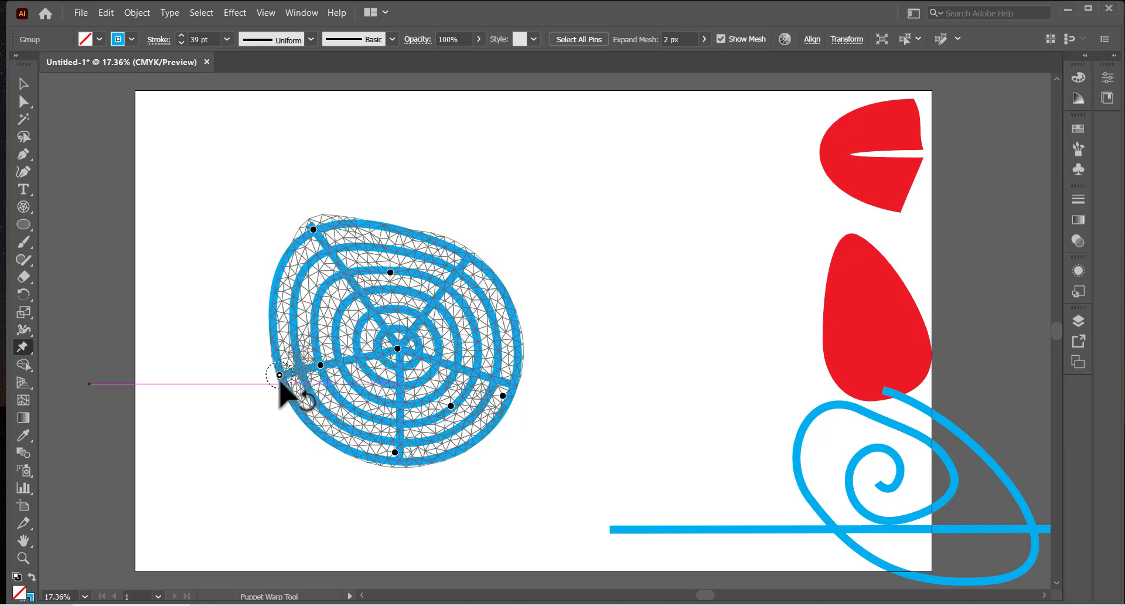
pyautogui.moveTo(279, 379); pyautogui.dragTo(248, 392)
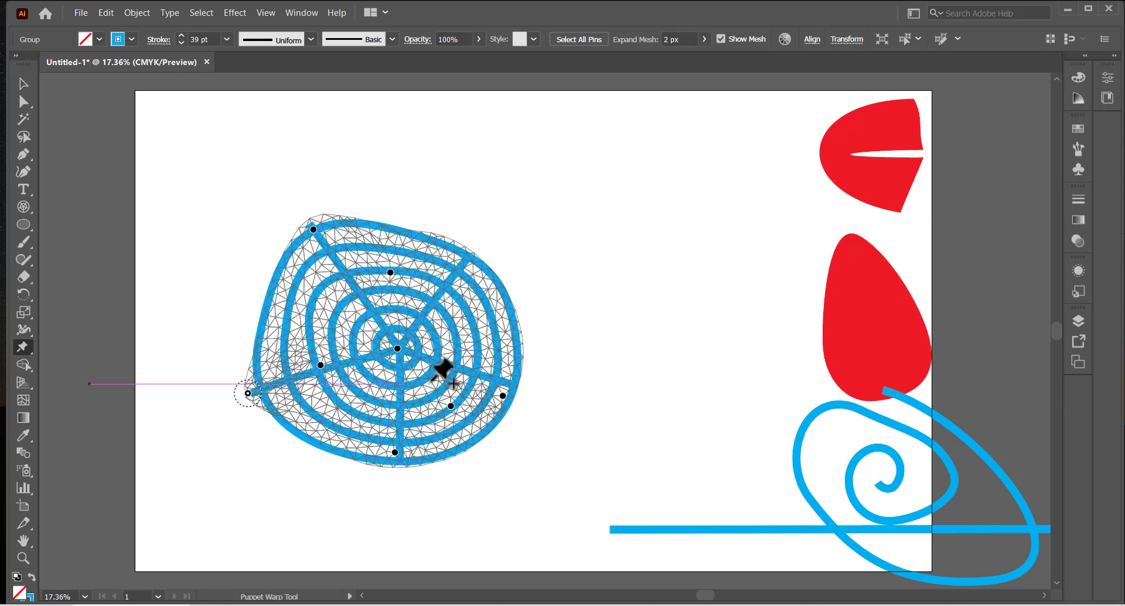
# Step: Pin the polar grid's upper-right spoke and pull its innermost pin toward the centre to distort the inner rings
pyautogui.click(470, 259)
pyautogui.click(442, 291)
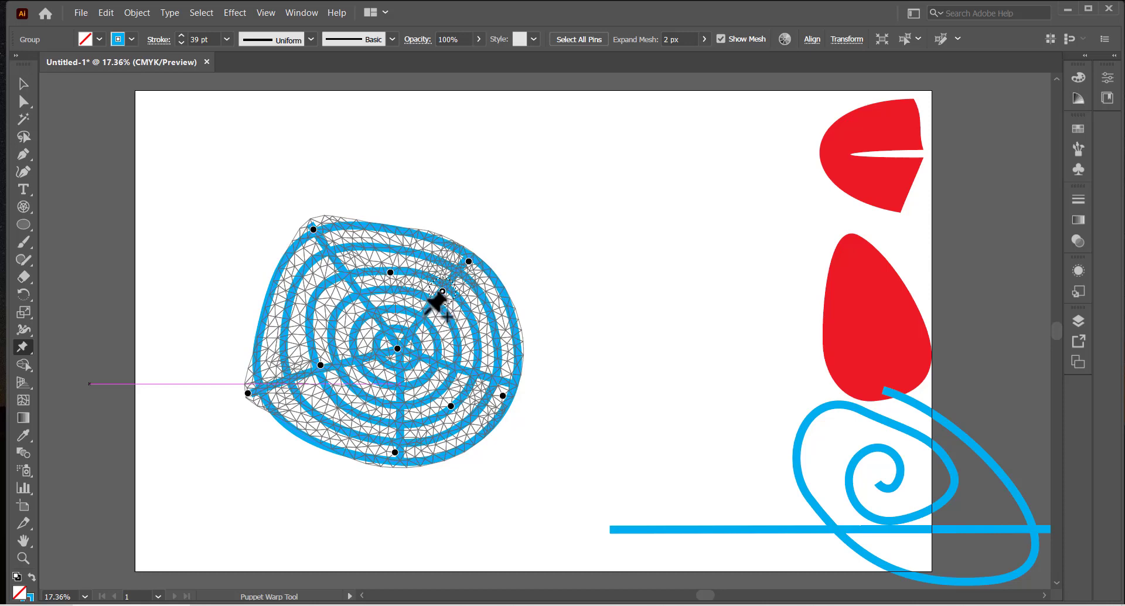
pyautogui.click(425, 315)
pyautogui.moveTo(423, 316); pyautogui.dragTo(409, 331)
pyautogui.press('v')
pyautogui.moveTo(494, 303); pyautogui.dragTo(404, 341)
pyautogui.moveTo(573, 392); pyautogui.dragTo(433, 342)
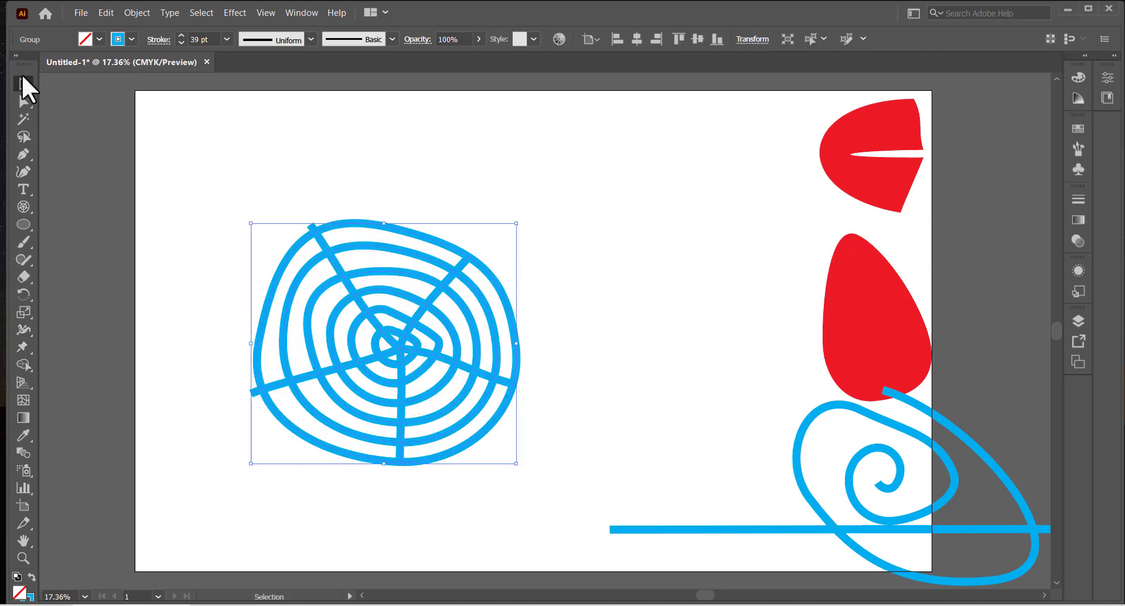
# Step: Delete all the artwork from the document
pyautogui.moveTo(214, 233); pyautogui.dragTo(523, 435)
pyautogui.moveTo(414, 359); pyautogui.dragTo(938, 586)
pyautogui.press('Delete')
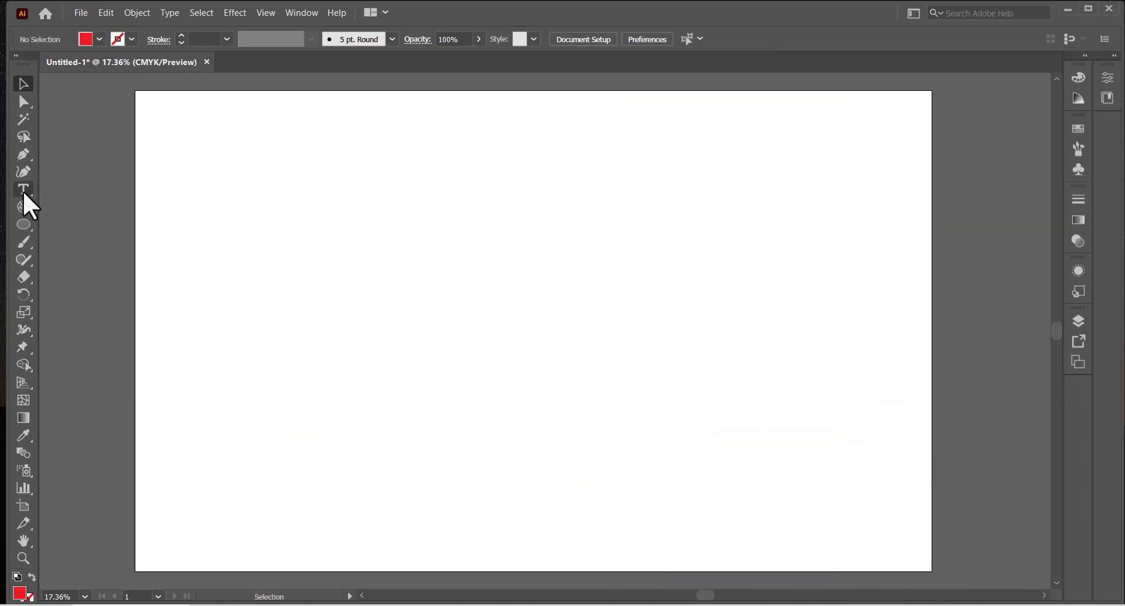
# Step: Draw a large tilted red five-pointed star in the artboard's upper-left area with the Star tool
pyautogui.click(22, 222)
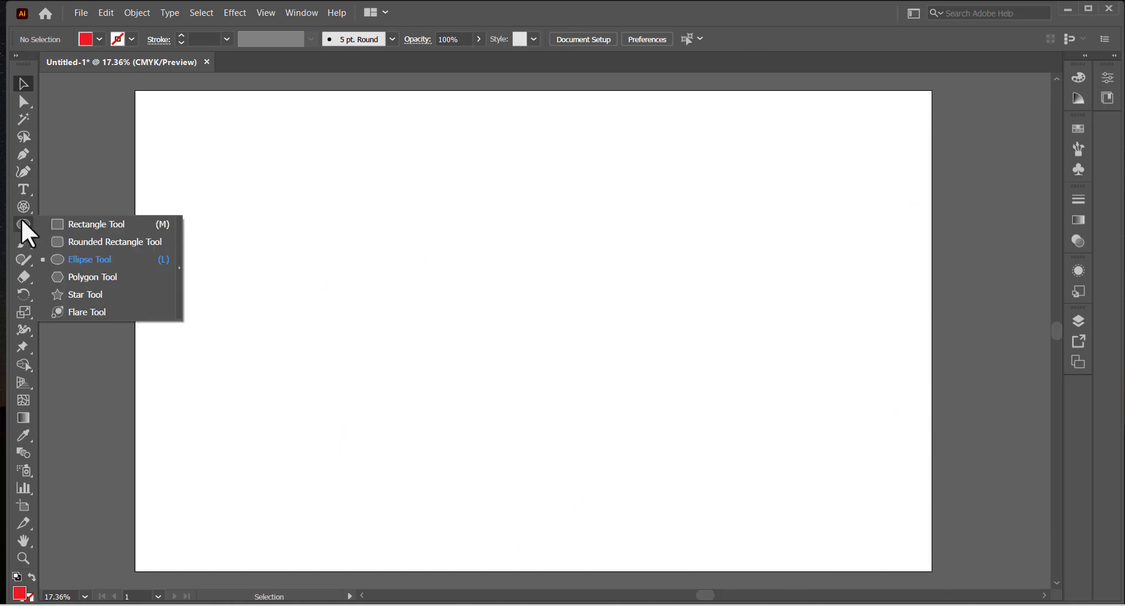
pyautogui.click(82, 294)
pyautogui.moveTo(322, 252)
pyautogui.mouseDown()
pyautogui.moveTo(483, 348)
pyautogui.moveTo(460, 331)
pyautogui.mouseUp()
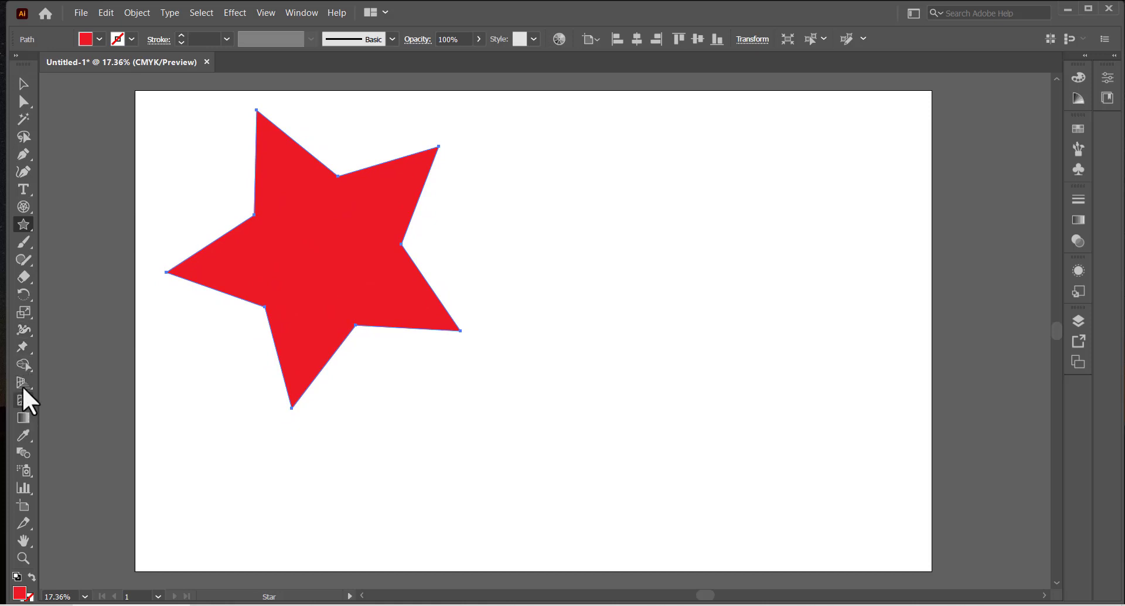
# Step: Add Puppet Warp pins at the star's five tips and near its inner corners
pyautogui.moveTo(21, 349); pyautogui.dragTo(21, 350)
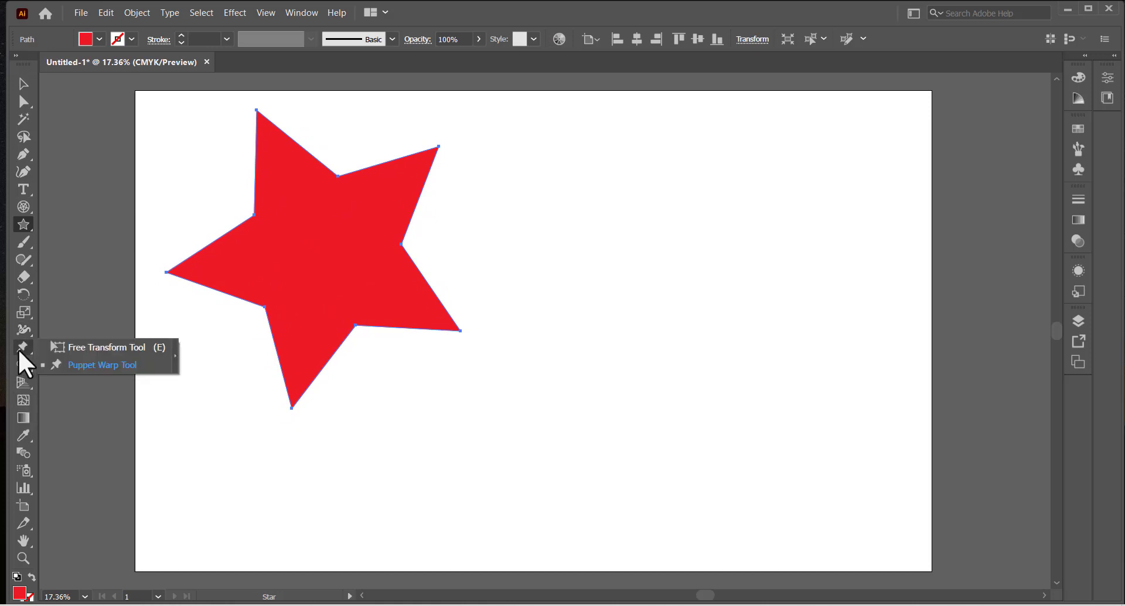
pyautogui.click(78, 367)
pyautogui.click(188, 269)
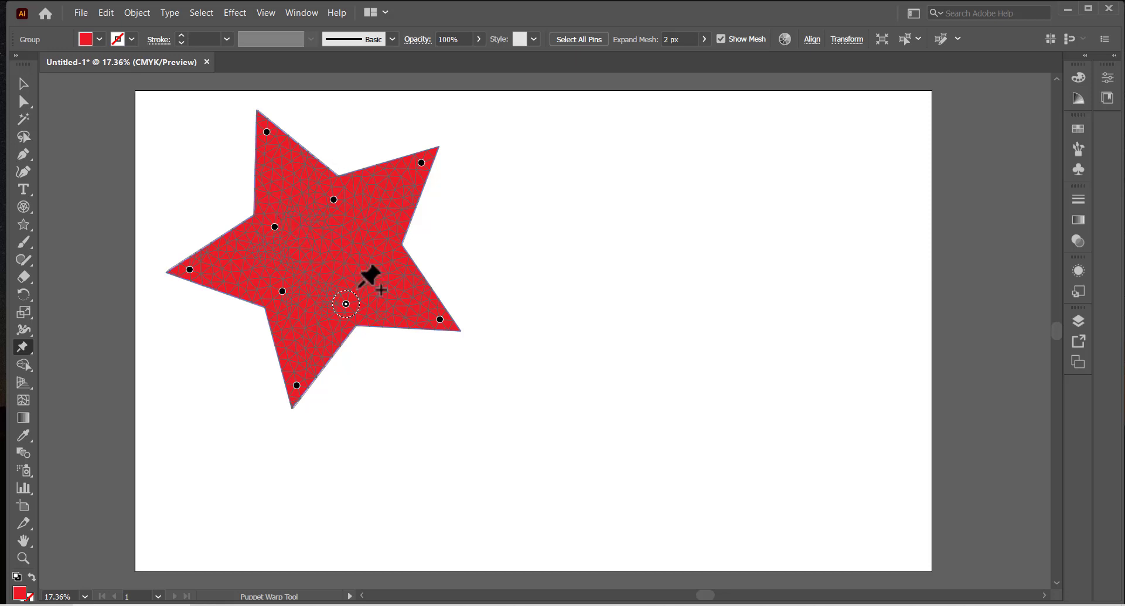
pyautogui.click(356, 327)
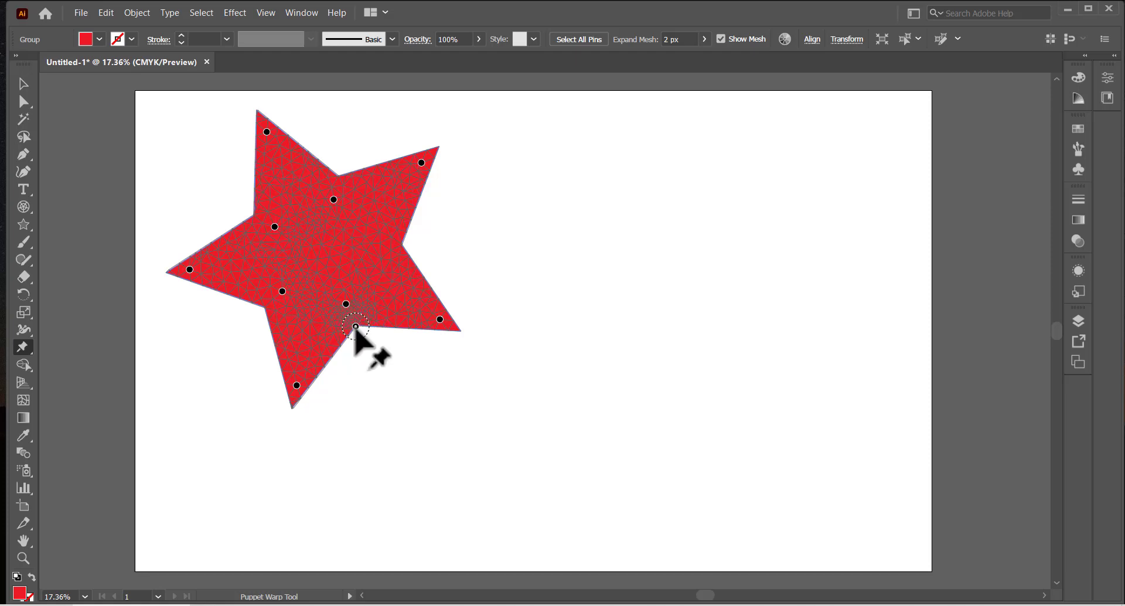
# Step: Warp the star by pulling its bottom-right notch downward, its top notch upward, its left tip down, and its upper-right tip outward and down
pyautogui.moveTo(356, 326); pyautogui.dragTo(388, 451)
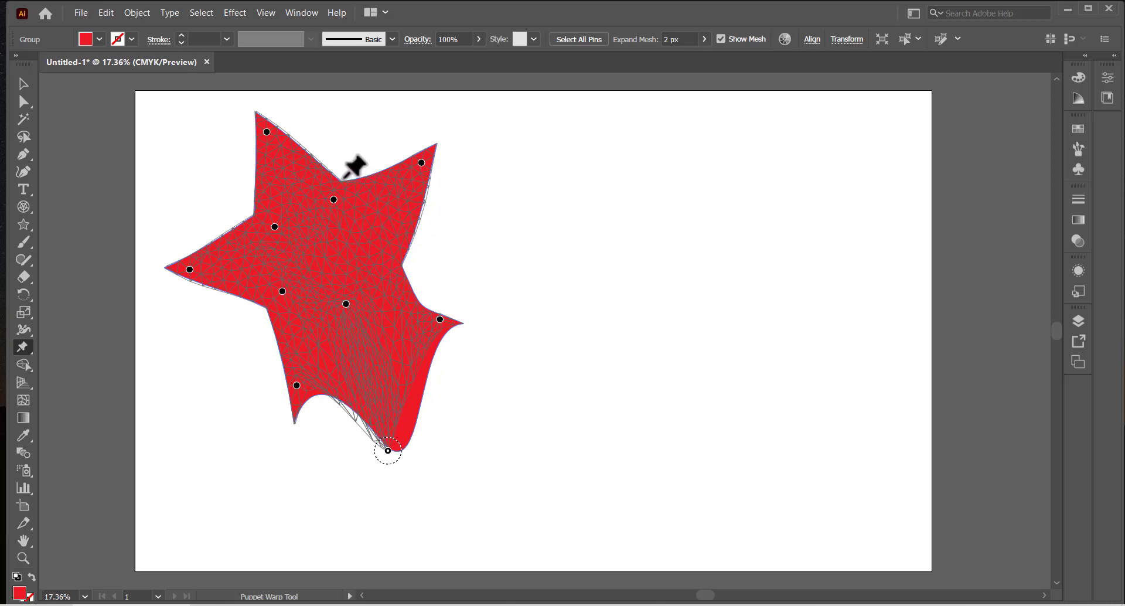
pyautogui.moveTo(351, 171); pyautogui.dragTo(360, 130)
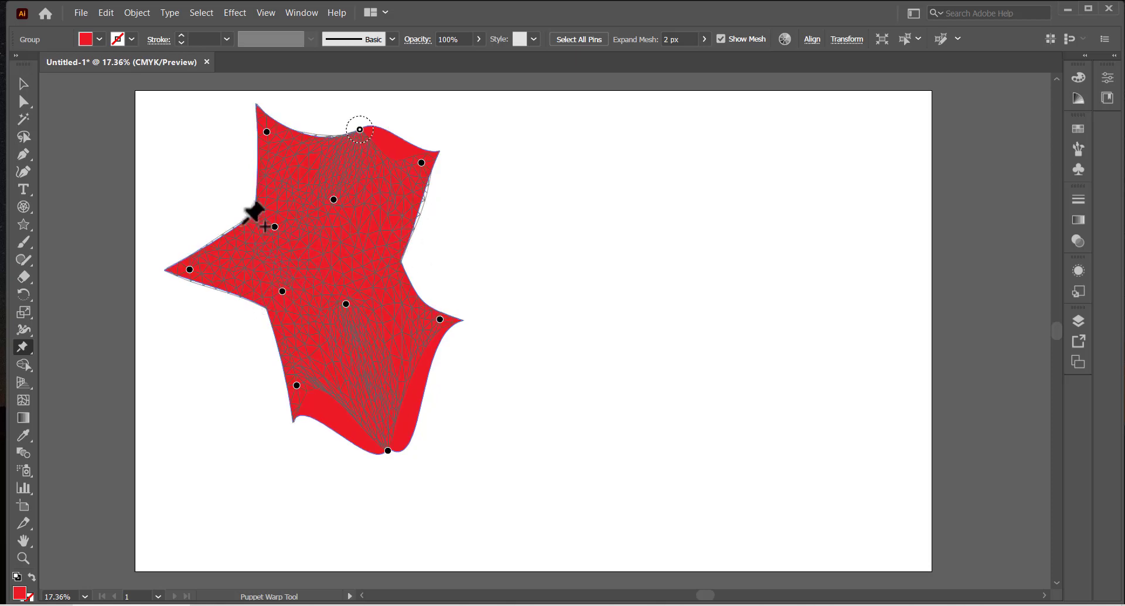
pyautogui.moveTo(166, 268); pyautogui.dragTo(252, 376)
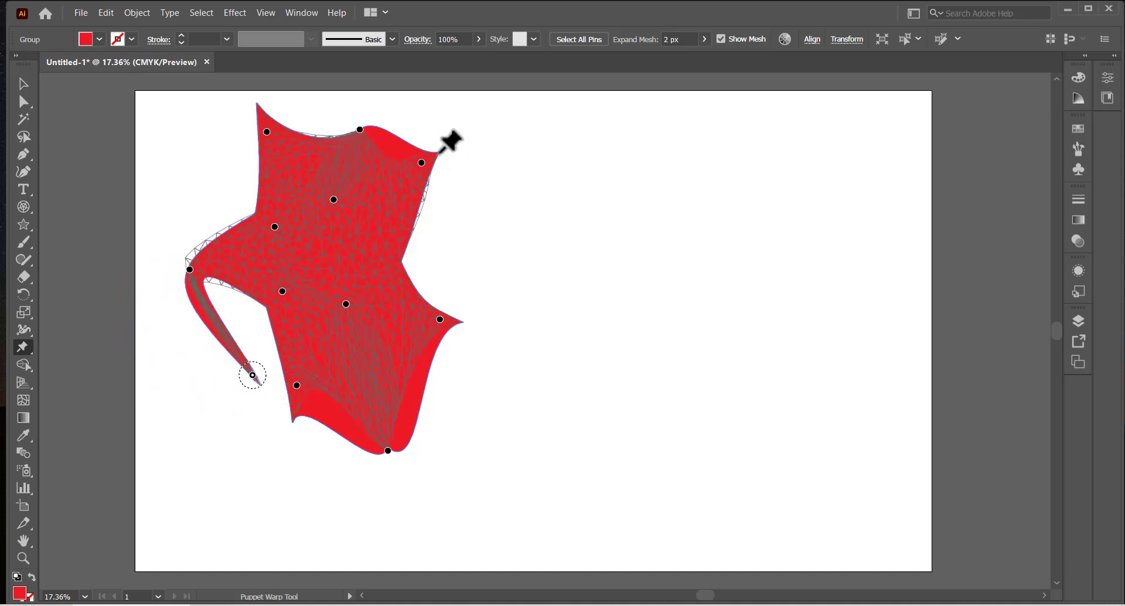
pyautogui.moveTo(439, 150); pyautogui.dragTo(521, 210)
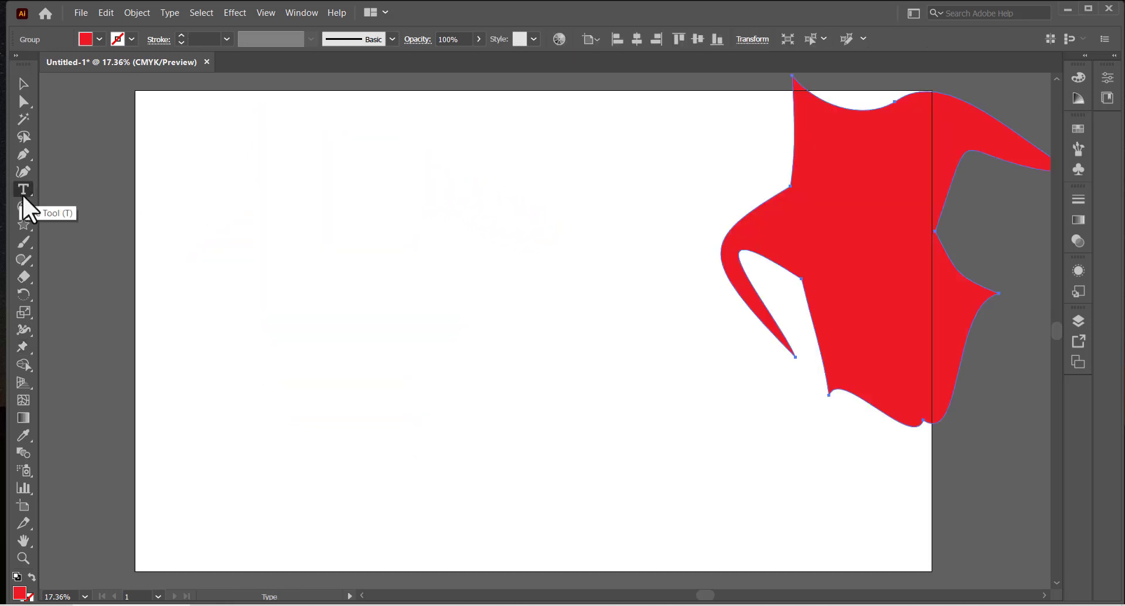
# Step: Add the text "PUPPET WARP TOOL" to the artboard, enlarged to span over half its width in the empty area beside the star
pyautogui.click(23, 191)
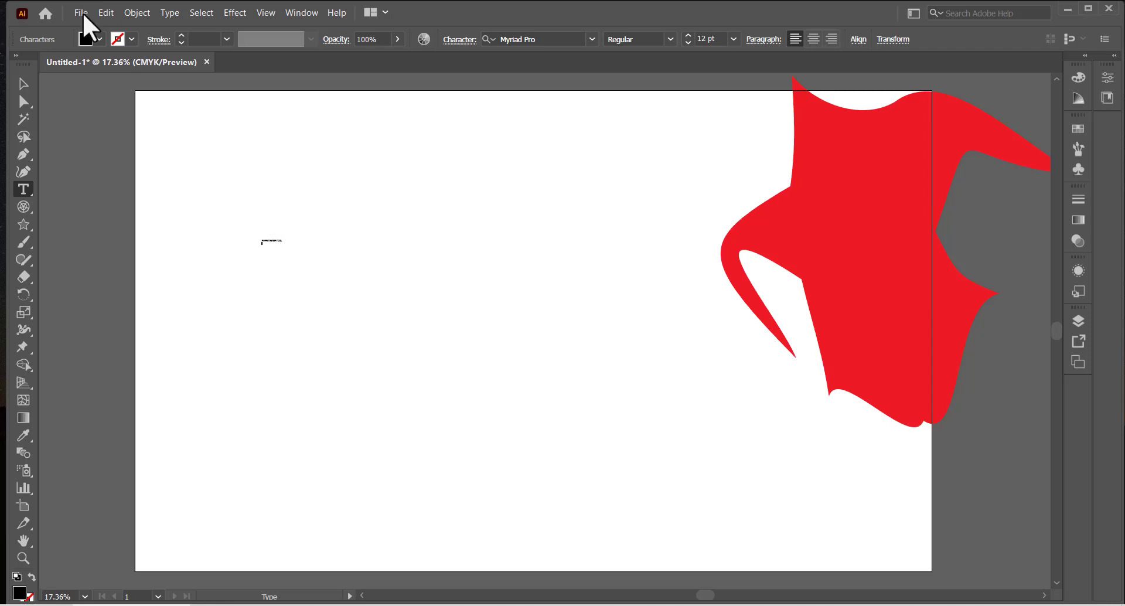
pyautogui.click(24, 83)
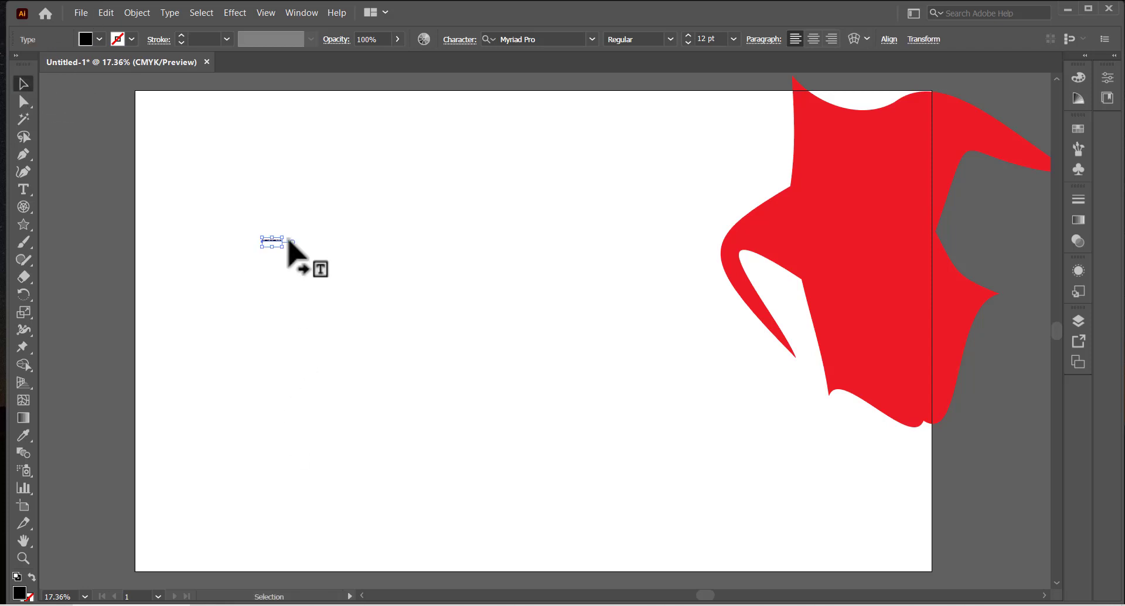
pyautogui.moveTo(289, 250); pyautogui.dragTo(728, 442)
pyautogui.moveTo(467, 277); pyautogui.dragTo(407, 268)
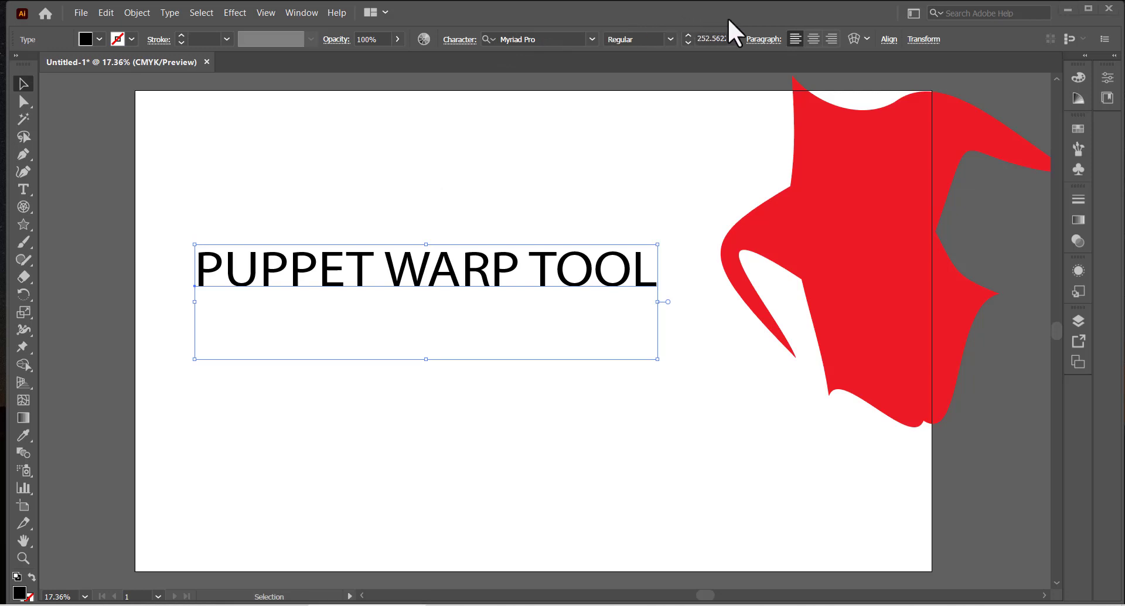
# Step: Set the font of the "PUPPET WARP TOOL" text to Bauhaus 93
pyautogui.click(670, 38)
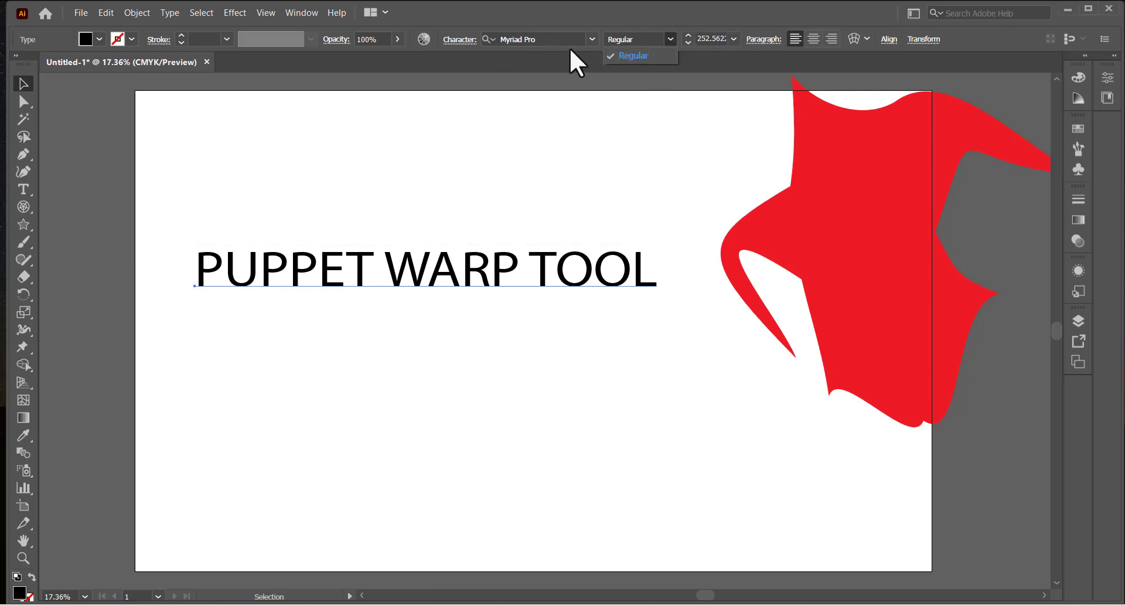
pyautogui.click(592, 40)
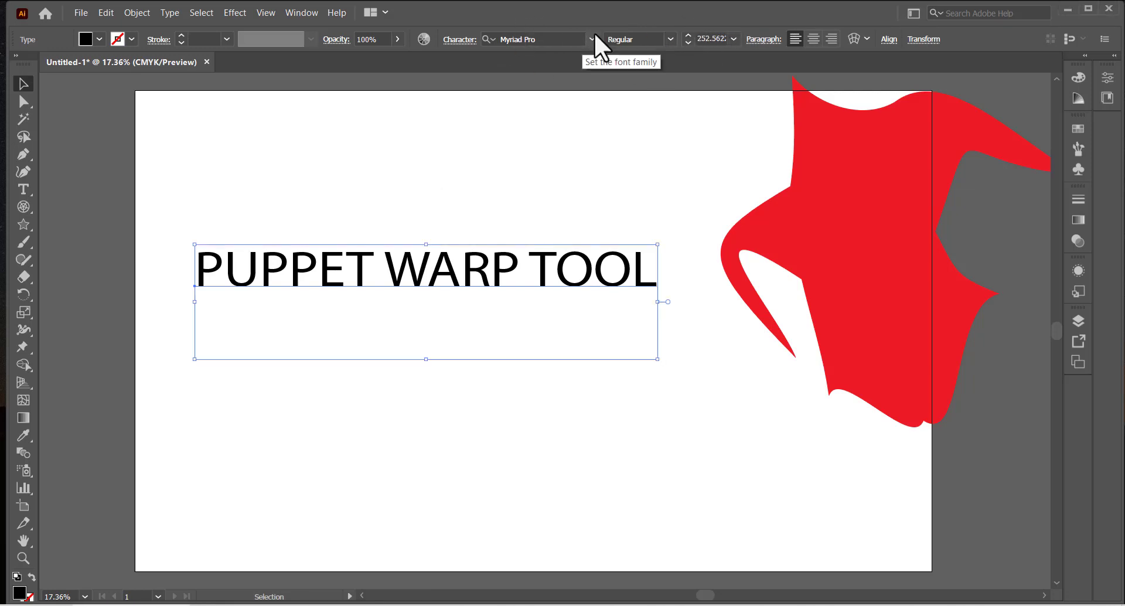
pyautogui.click(594, 36)
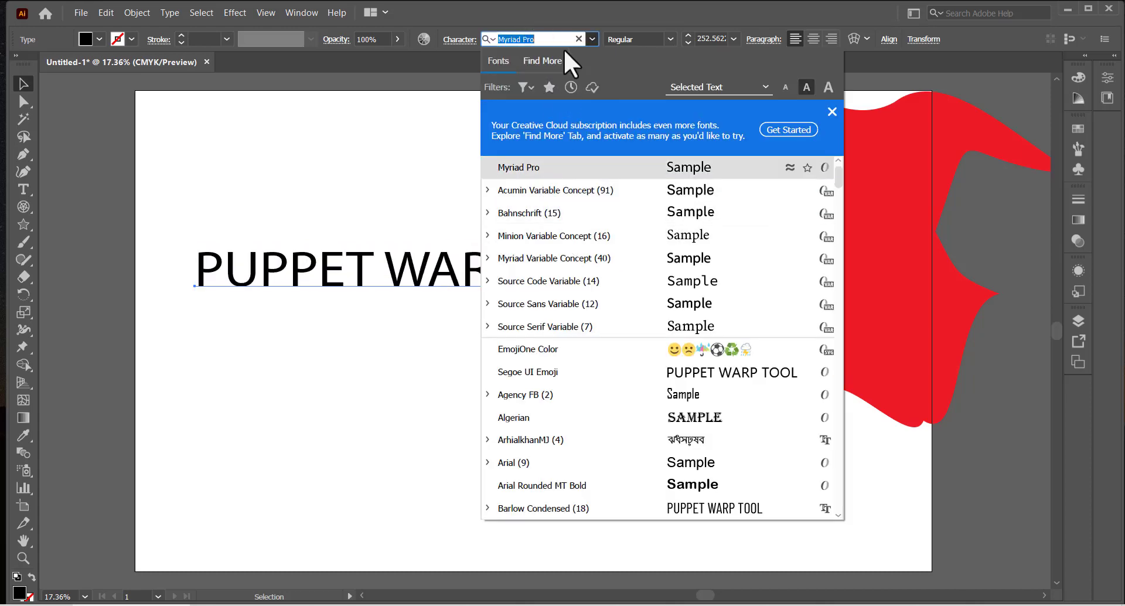
pyautogui.write('nexa')
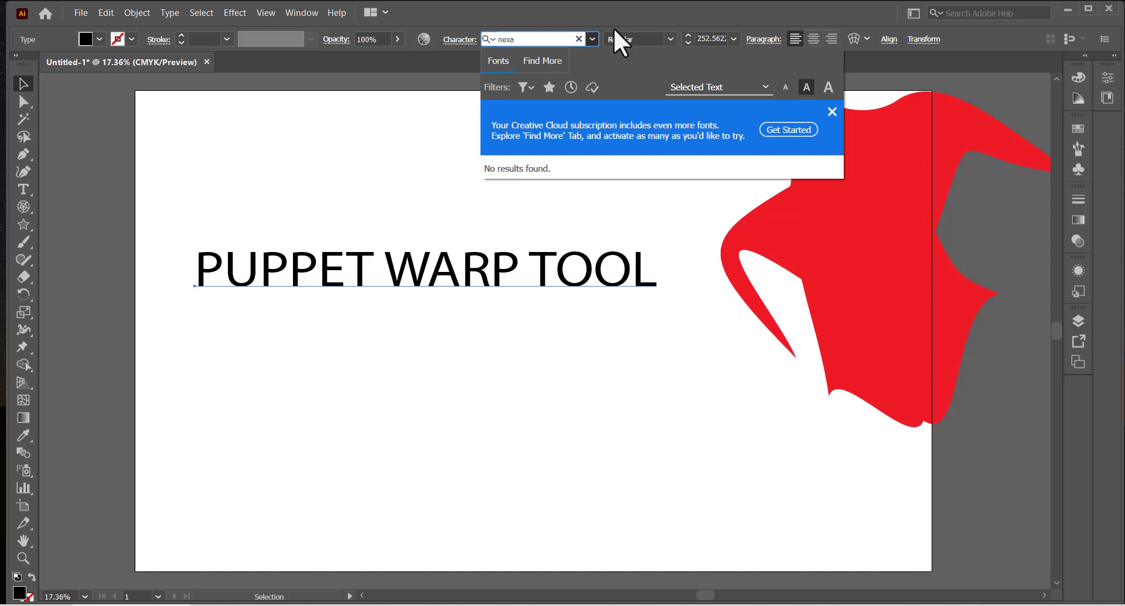
pyautogui.click(580, 38)
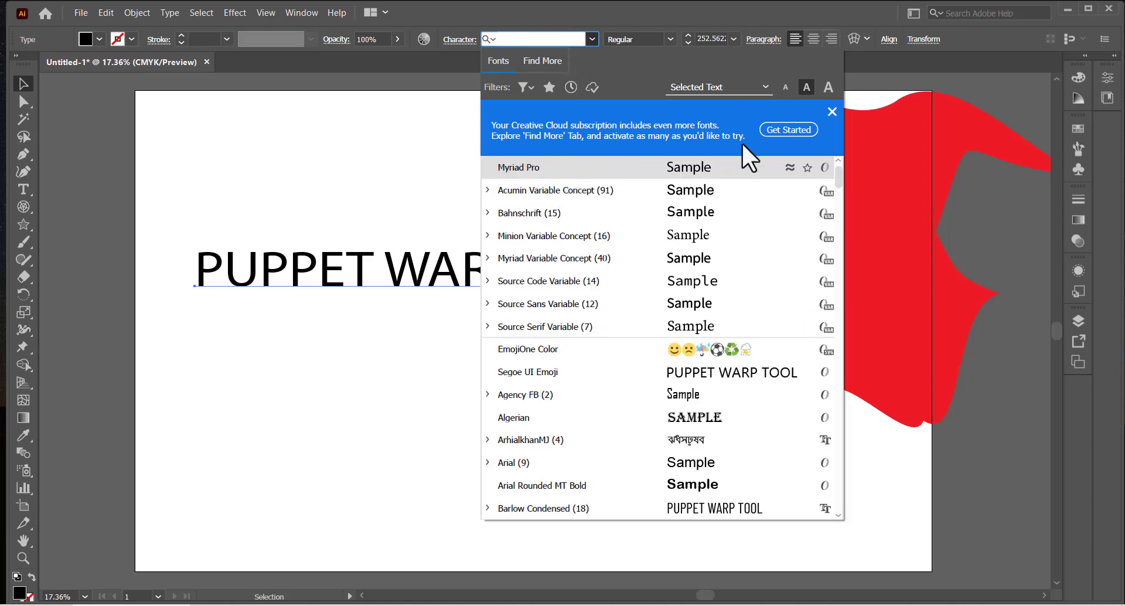
pyautogui.scroll(-2, 708, 285)
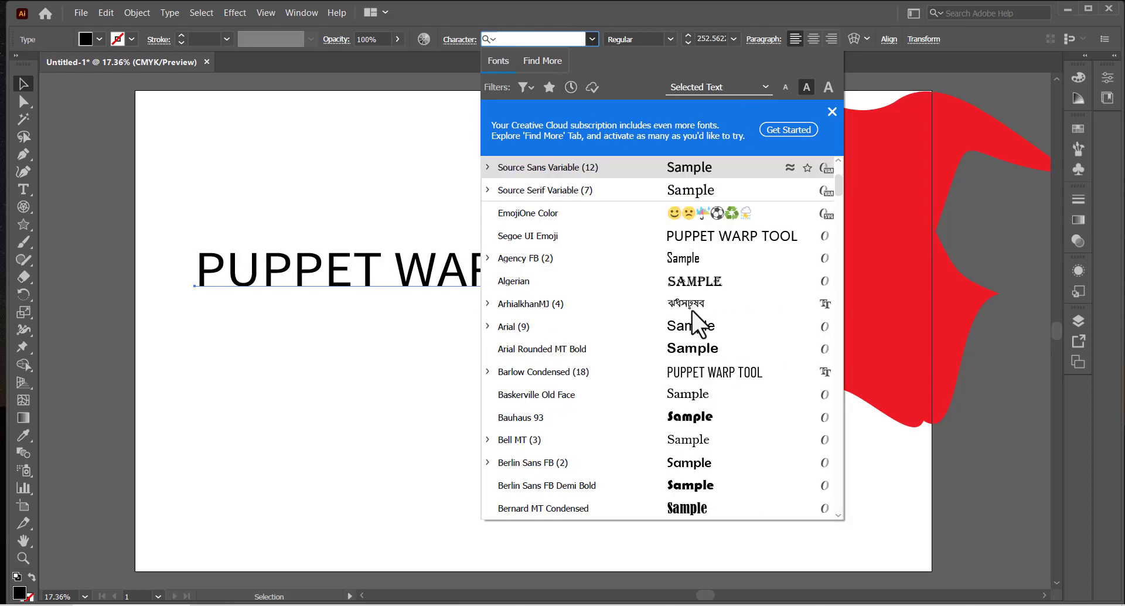
pyautogui.click(696, 415)
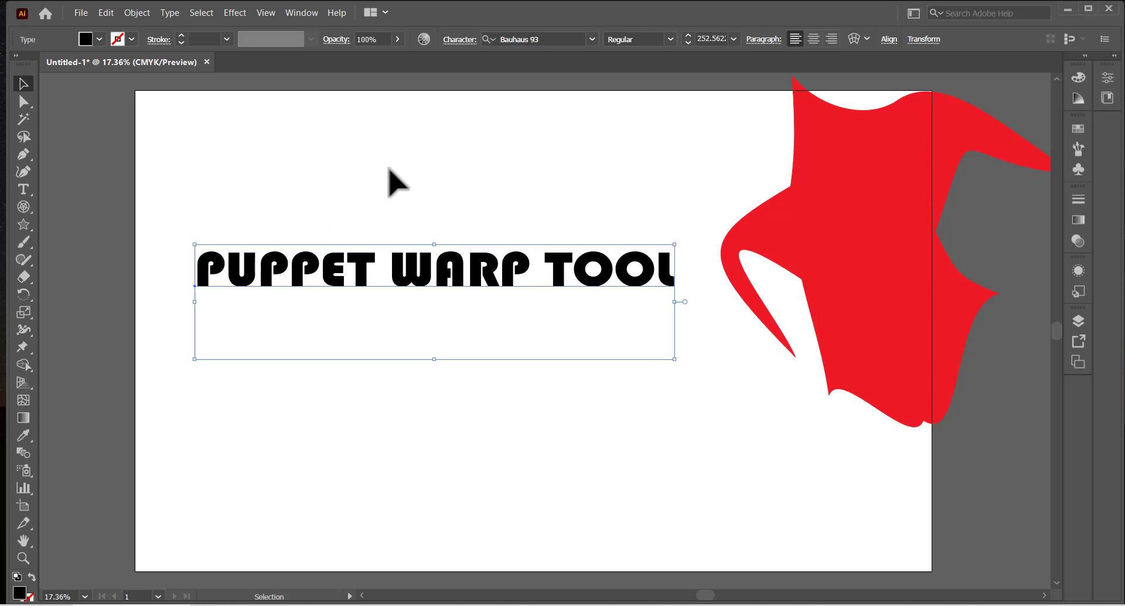
# Step: Convert the "PUPPET WARP TOOL" text to outlines
pyautogui.click(115, 171)
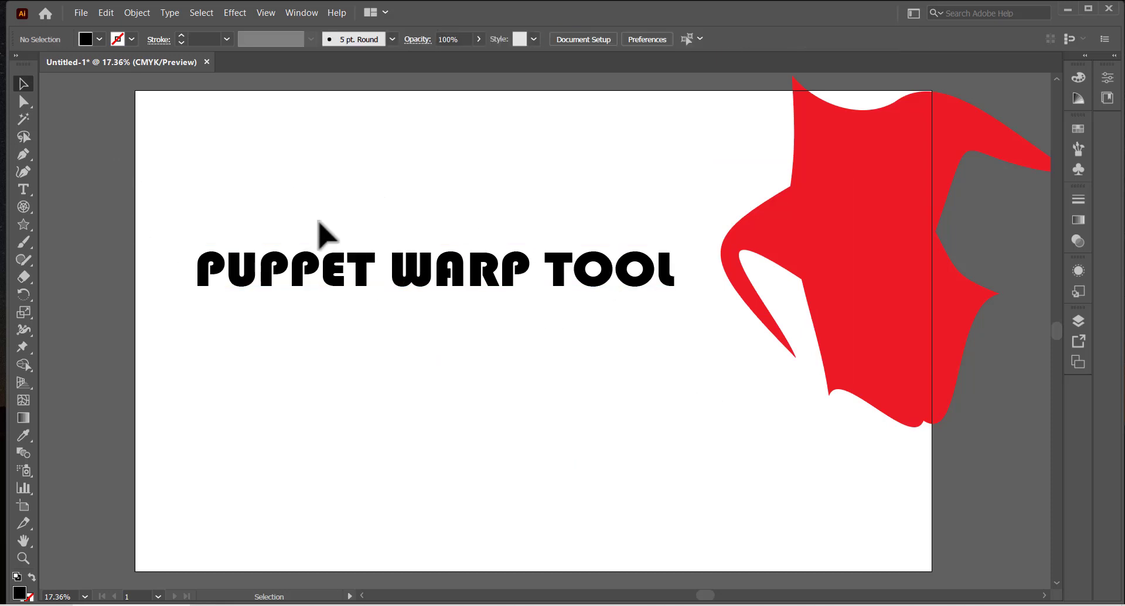
pyautogui.moveTo(162, 215); pyautogui.dragTo(675, 353)
pyautogui.rightClick(581, 260)
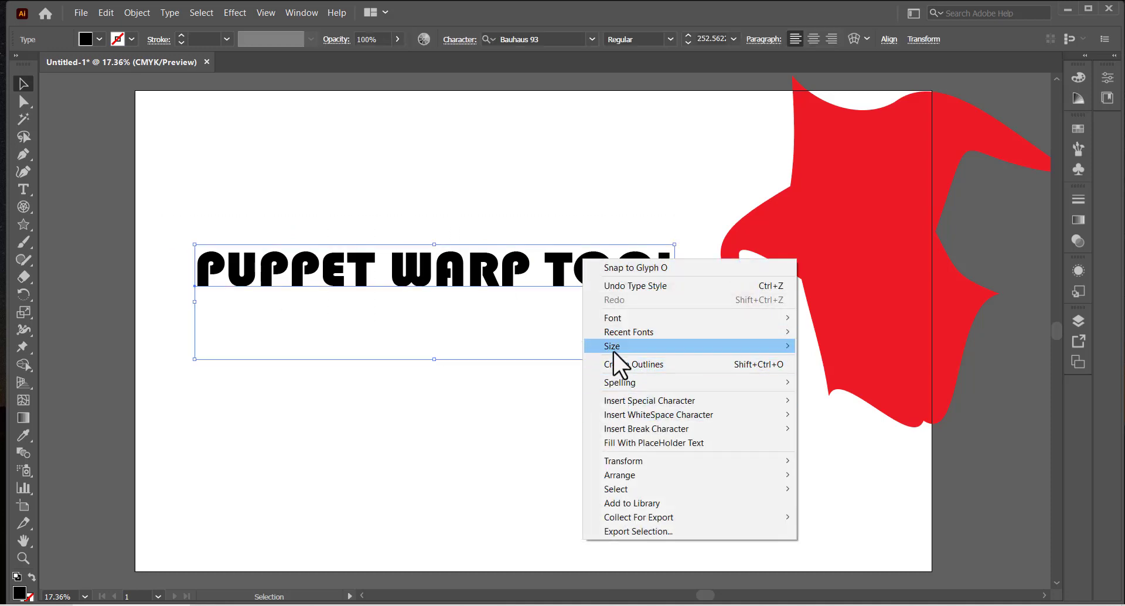
pyautogui.moveTo(613, 352)
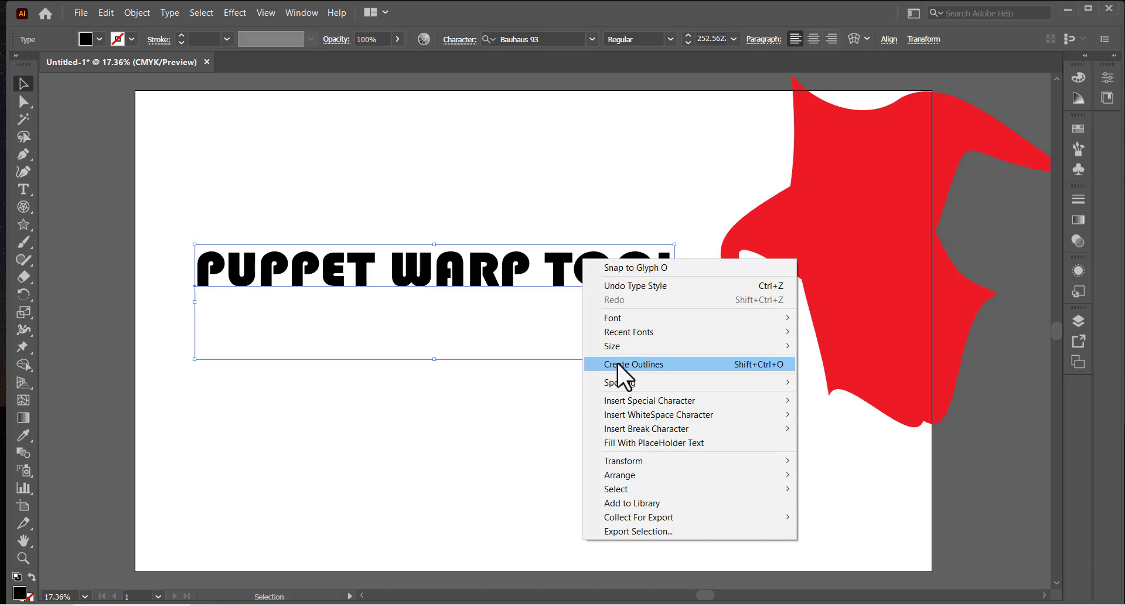
pyautogui.click(617, 364)
pyautogui.click(251, 222)
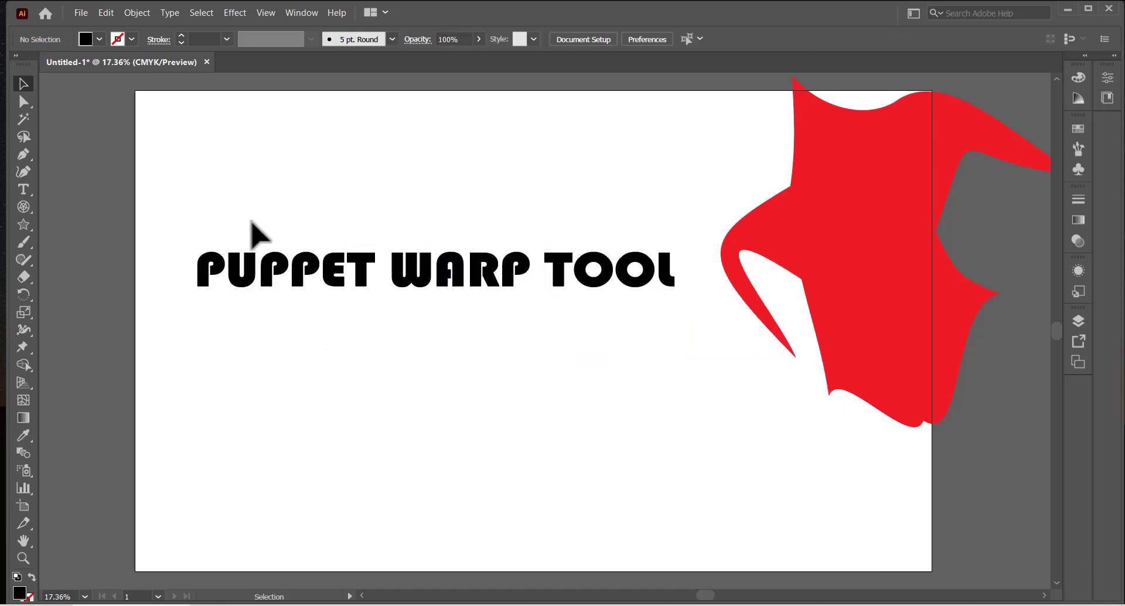
# Step: Apply Puppet Warp to the outlined text, pin the first P, and stretch its stem slightly downward
pyautogui.moveTo(187, 217); pyautogui.dragTo(680, 354)
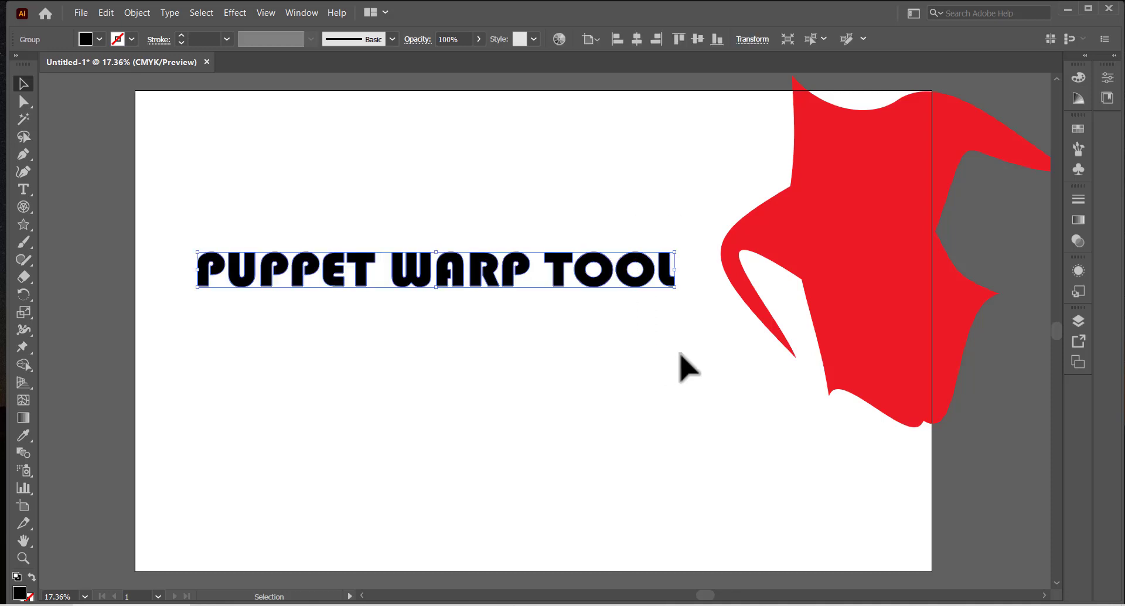
pyautogui.click(24, 351)
pyautogui.click(135, 364)
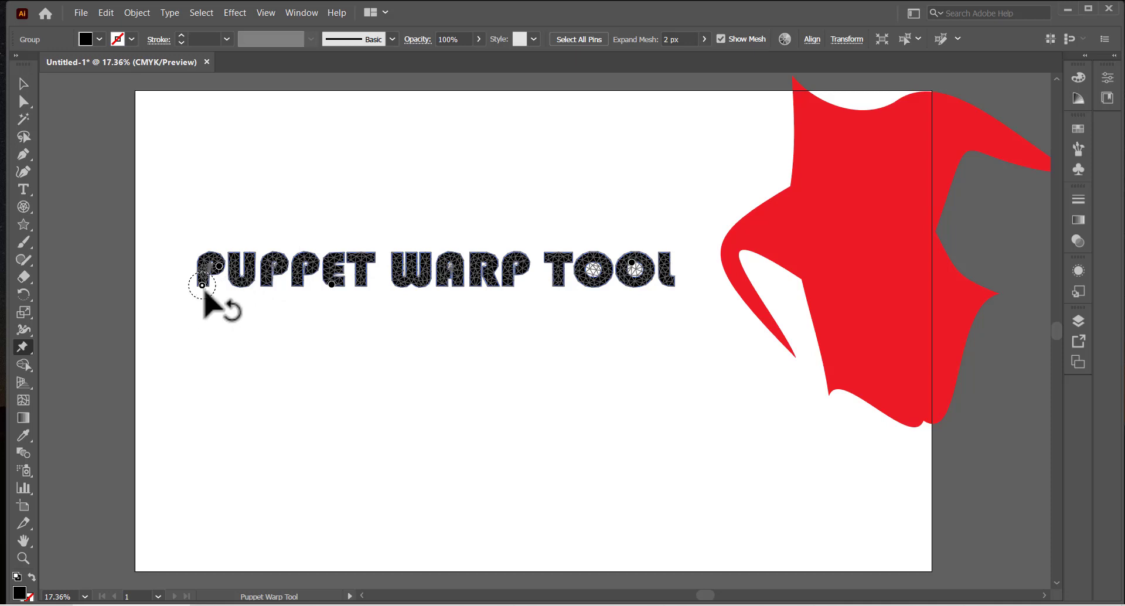
pyautogui.moveTo(201, 285)
pyautogui.mouseDown()
pyautogui.moveTo(199, 302)
pyautogui.moveTo(204, 282)
pyautogui.mouseUp()
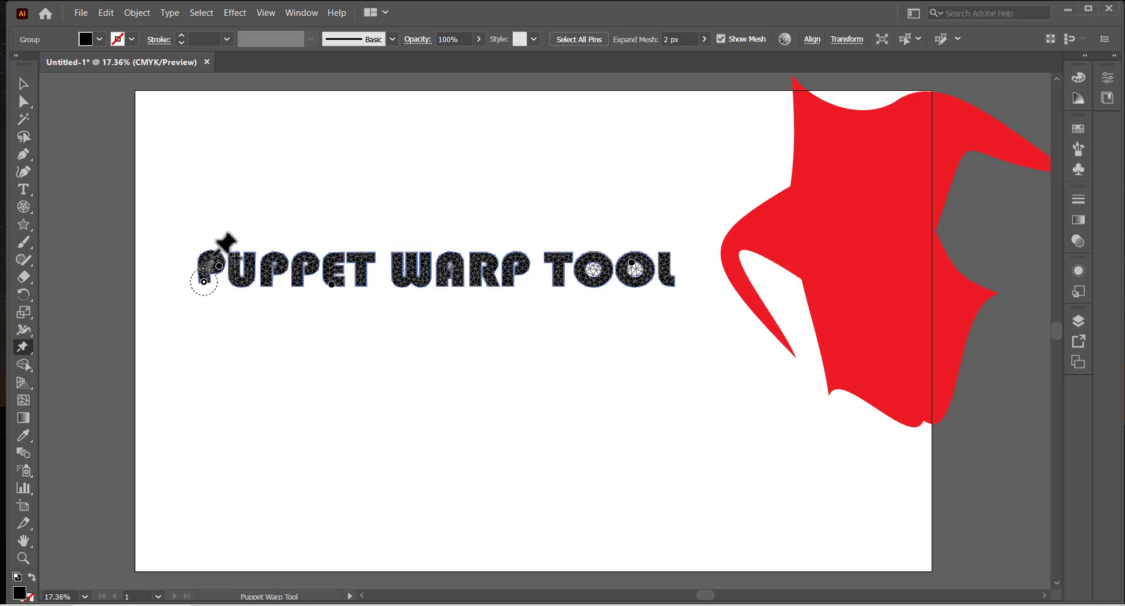
pyautogui.click(202, 257)
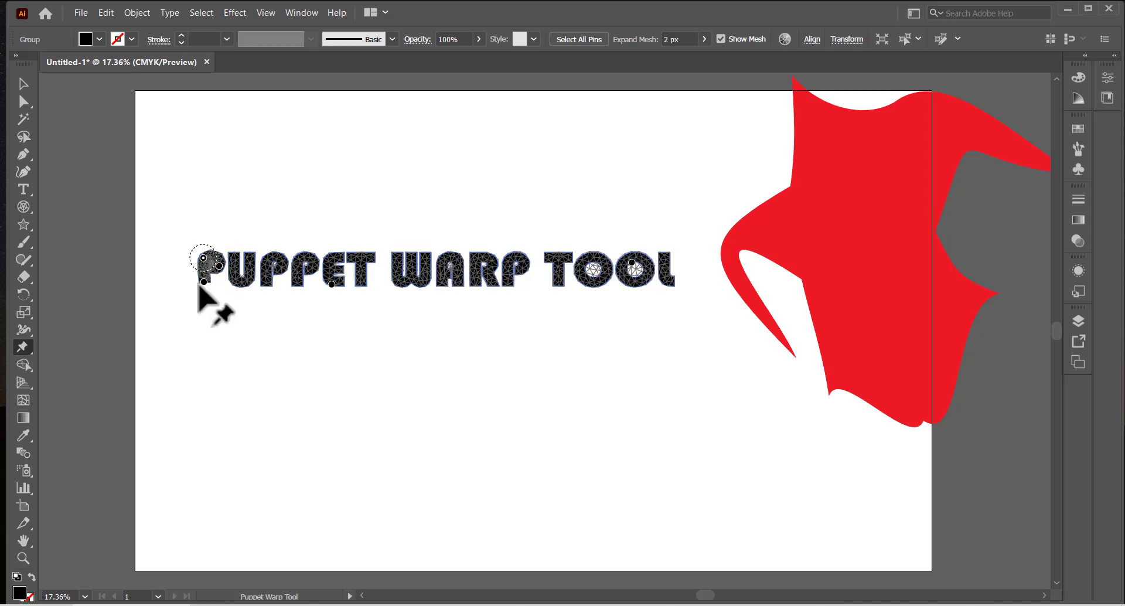
pyautogui.moveTo(204, 284); pyautogui.dragTo(202, 287)
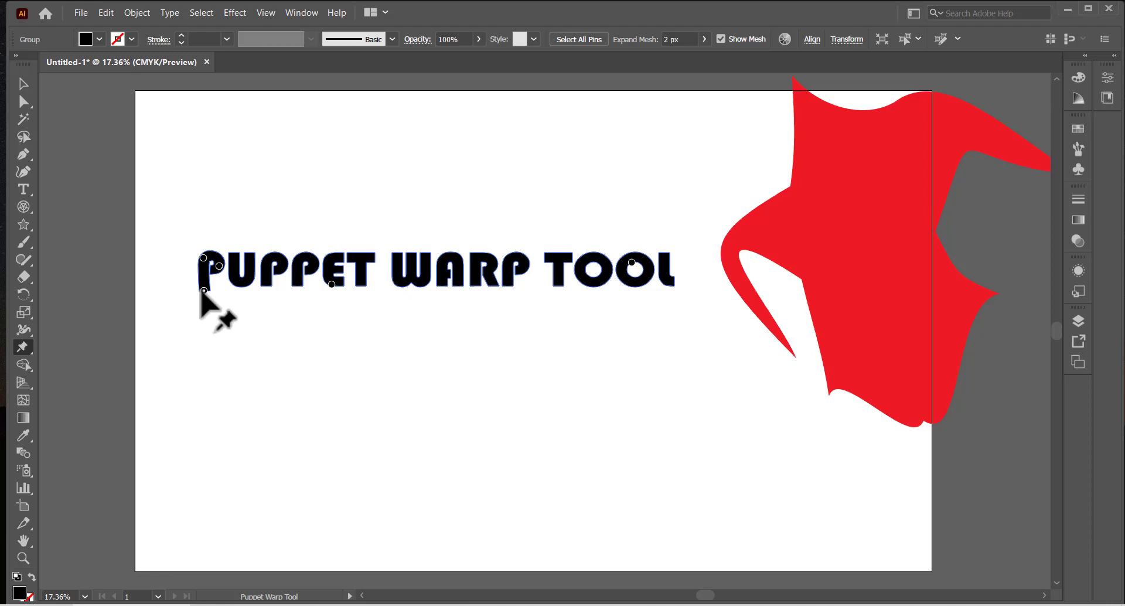
pyautogui.moveTo(201, 291); pyautogui.dragTo(201, 291)
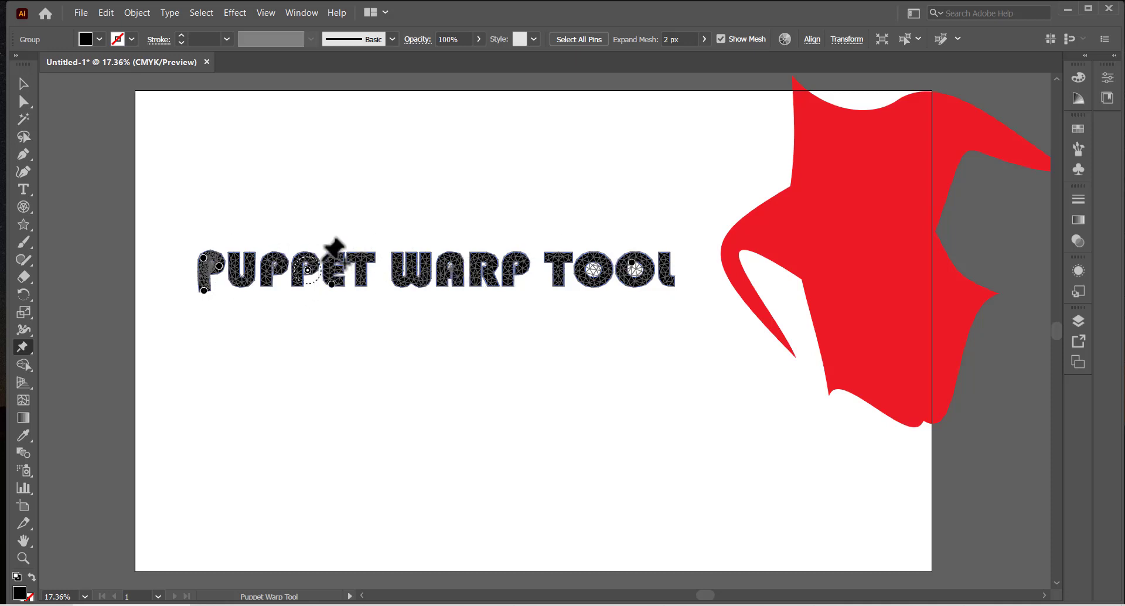
# Step: Pin the top of the last P in "PUPPET", nudge the pin below it slightly upward, and deselect the text
pyautogui.moveTo(326, 261); pyautogui.dragTo(313, 263)
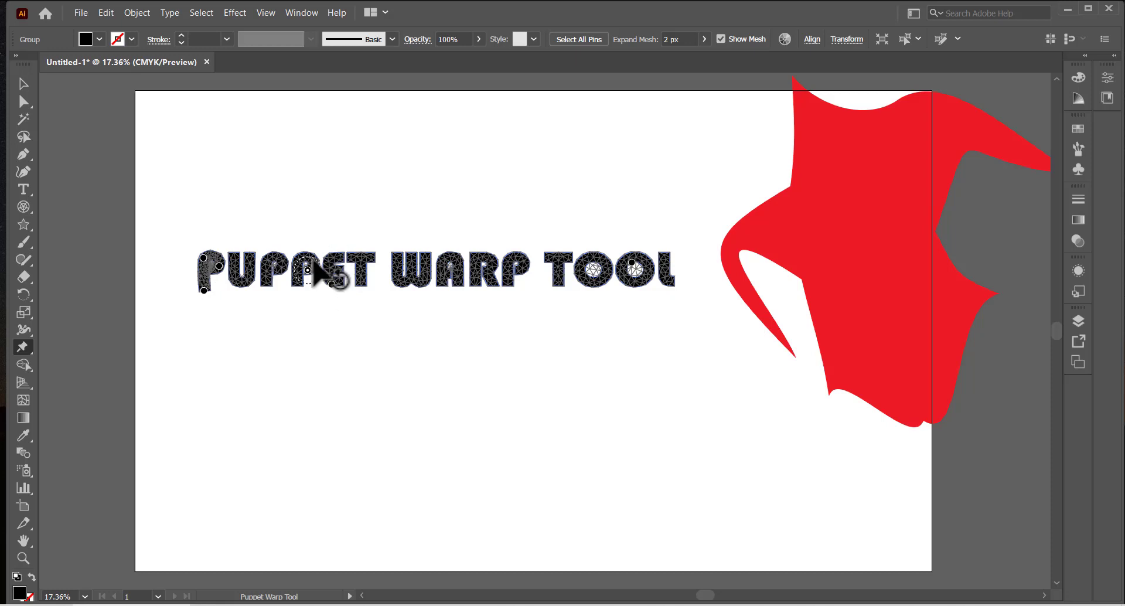
pyautogui.hotkey('ctrl', 'z')
pyautogui.click(306, 255)
pyautogui.moveTo(308, 270); pyautogui.dragTo(306, 267)
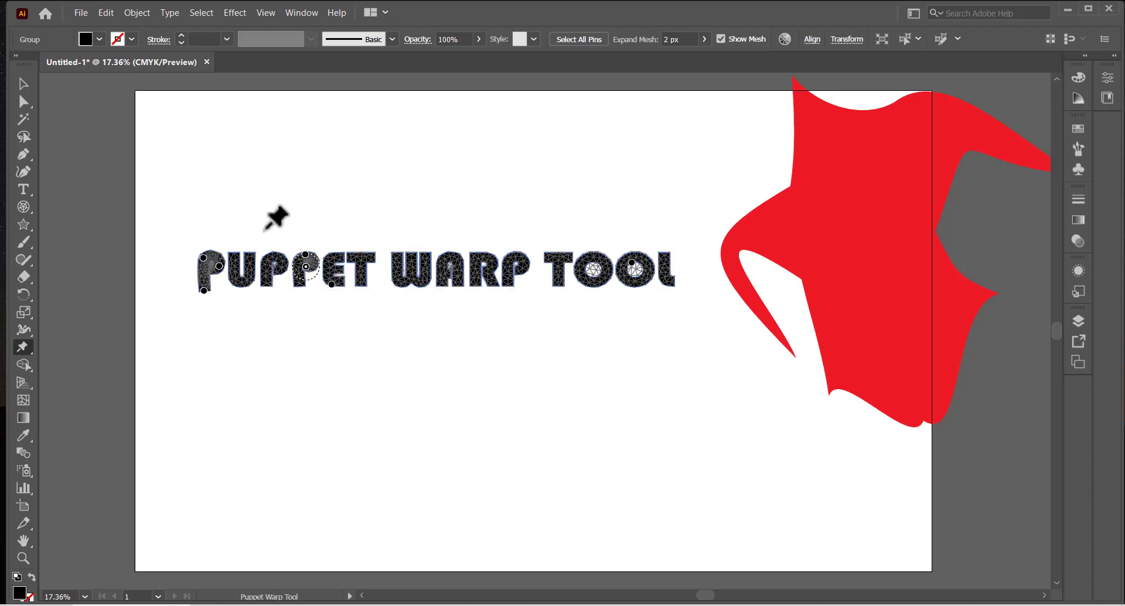
pyautogui.click(23, 83)
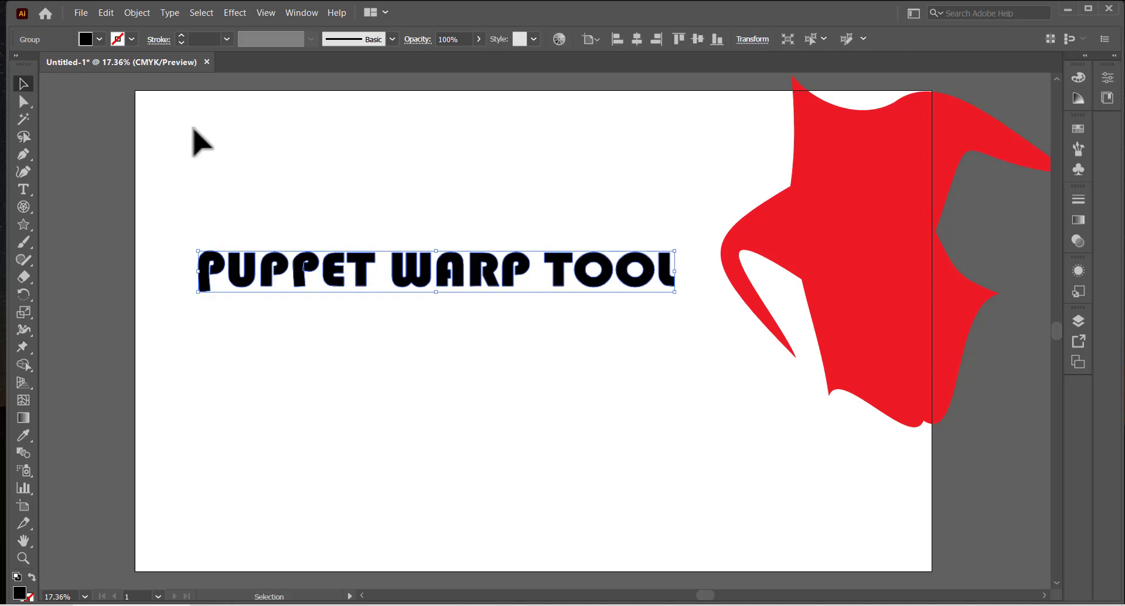
pyautogui.click(194, 139)
# Step: Move the outlined text slightly up and to the right, and ungroup it into separate letters
pyautogui.moveTo(246, 256); pyautogui.dragTo(261, 221)
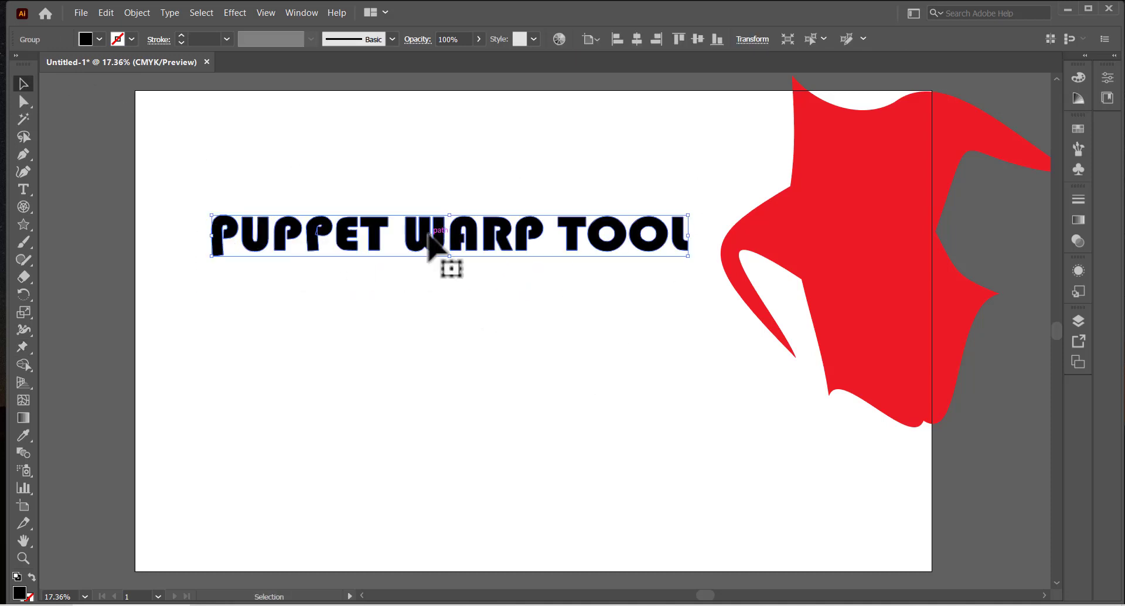
pyautogui.moveTo(157, 176); pyautogui.dragTo(665, 276)
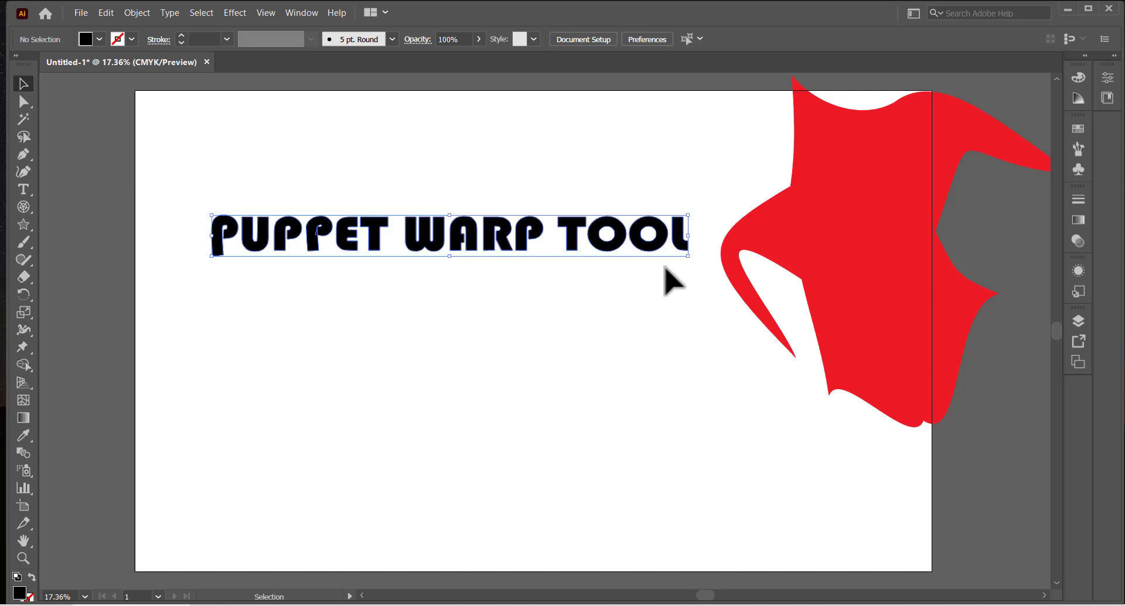
pyautogui.rightClick(580, 221)
pyautogui.click(631, 329)
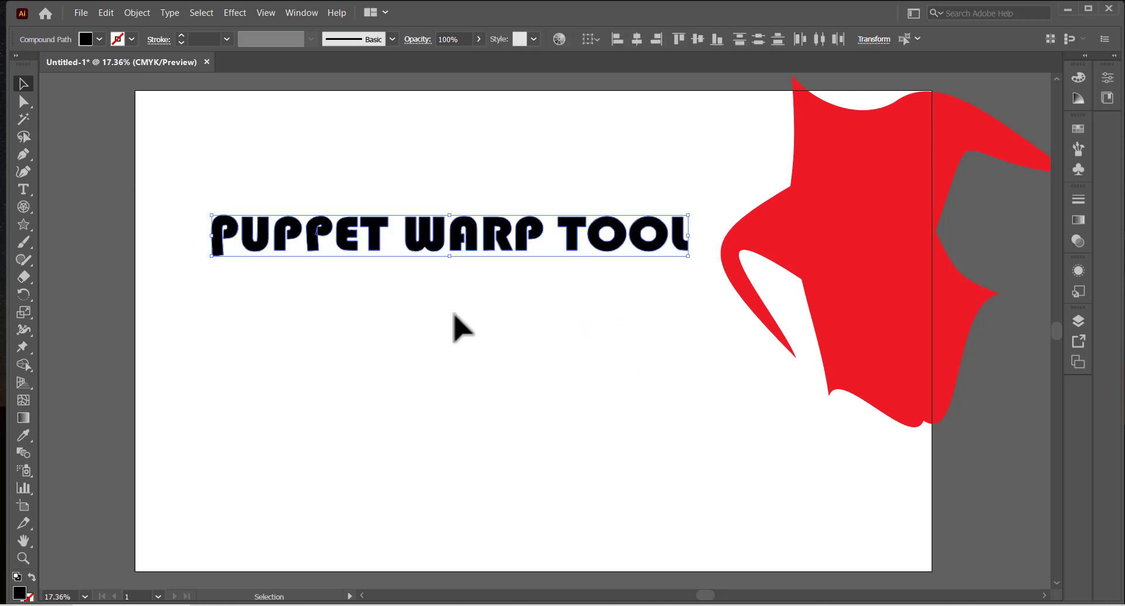
pyautogui.click(455, 327)
# Step: Separate the W from the text, move the other letters to the lower artboard, and enlarge the W in the upper middle
pyautogui.moveTo(424, 226); pyautogui.dragTo(408, 123)
pyautogui.moveTo(174, 205); pyautogui.dragTo(674, 307)
pyautogui.moveTo(513, 249); pyautogui.dragTo(515, 417)
pyautogui.moveTo(391, 140); pyautogui.dragTo(599, 343)
pyautogui.moveTo(506, 264); pyautogui.dragTo(462, 246)
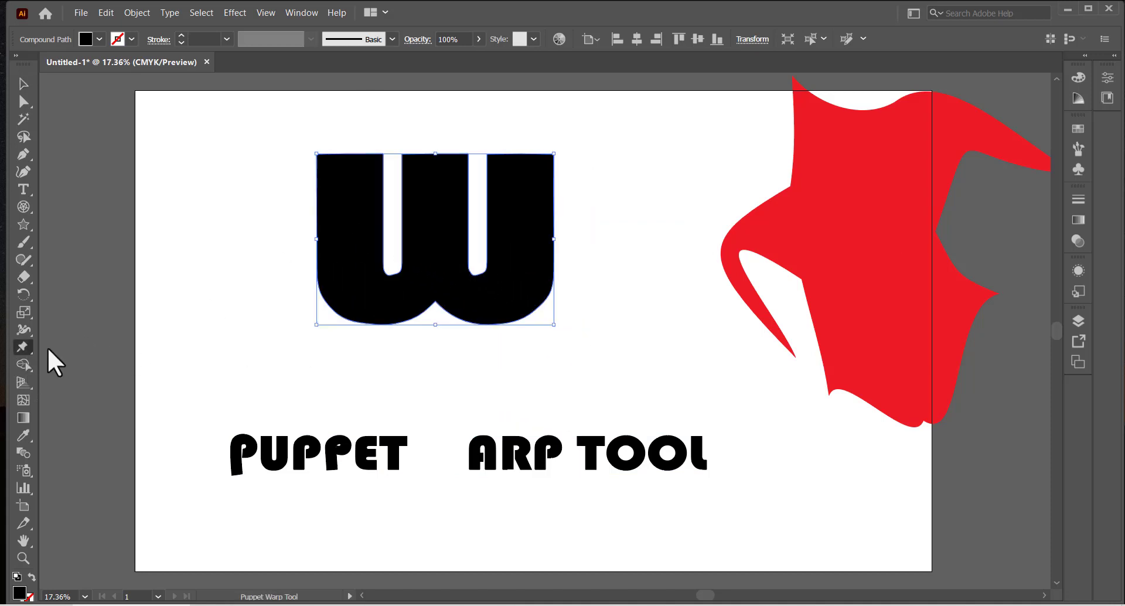
# Step: Pin the top of the W's left stem with Puppet Warp and bend its outer corner outward and down into a curved spike
pyautogui.click(338, 177)
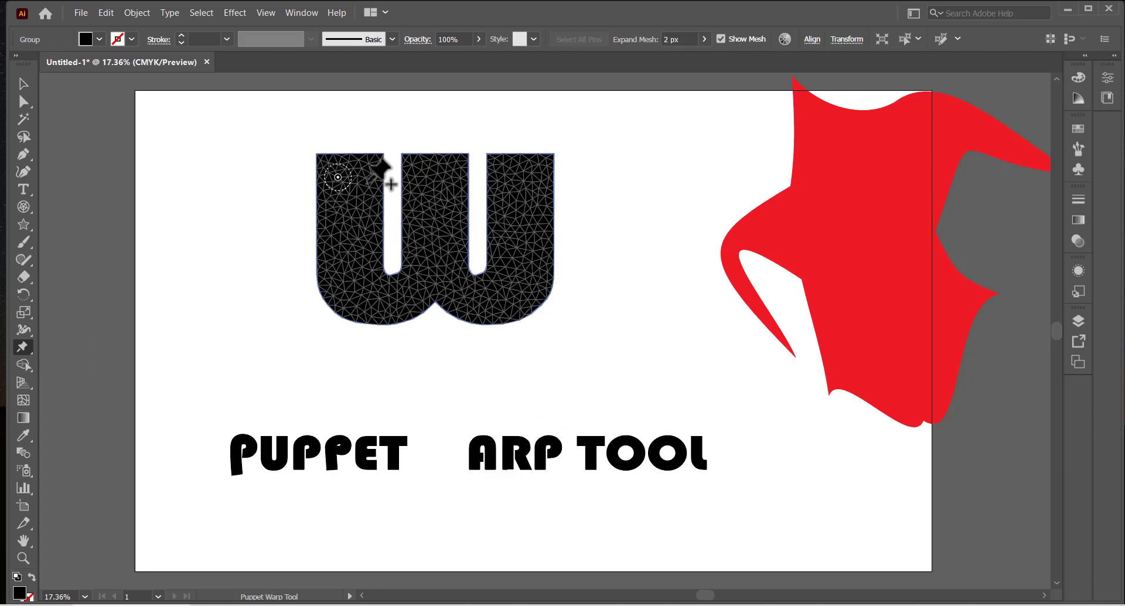
pyautogui.click(378, 177)
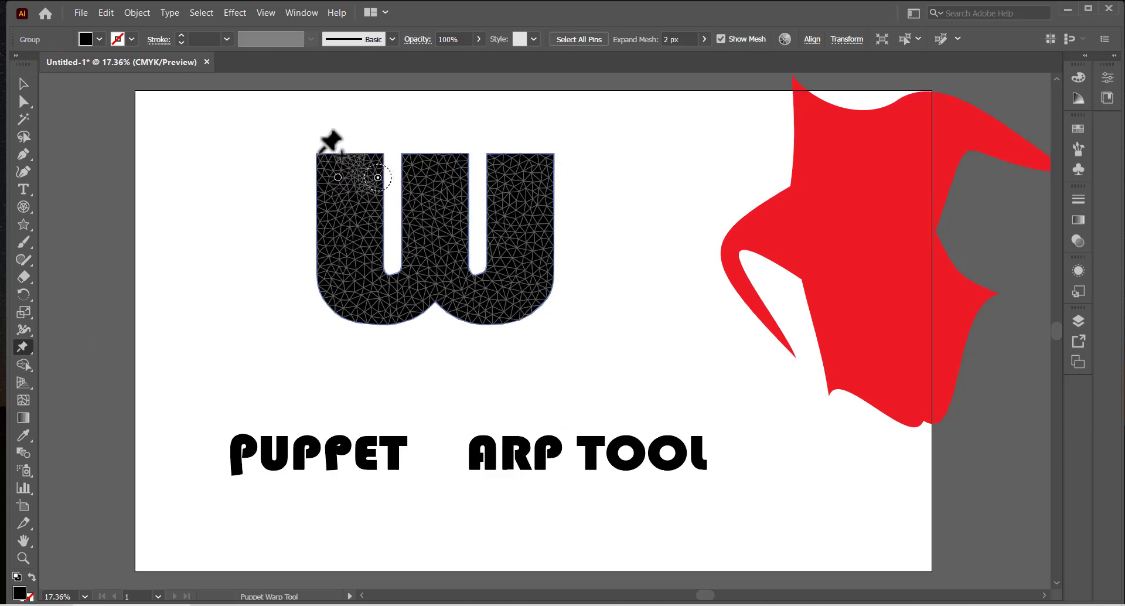
pyautogui.moveTo(318, 154); pyautogui.dragTo(290, 219)
pyautogui.click(314, 176)
pyautogui.press('ctrl')
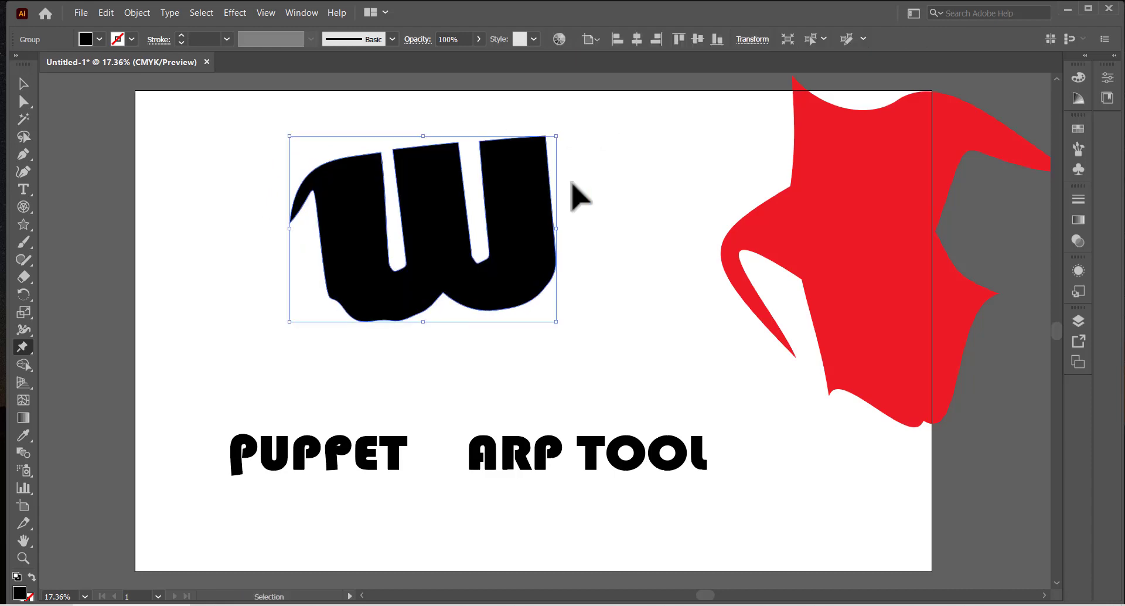
# Step: Pin the outer edge of the W's right stem and bend its top corner outward and down into a matching spike
pyautogui.click(548, 162)
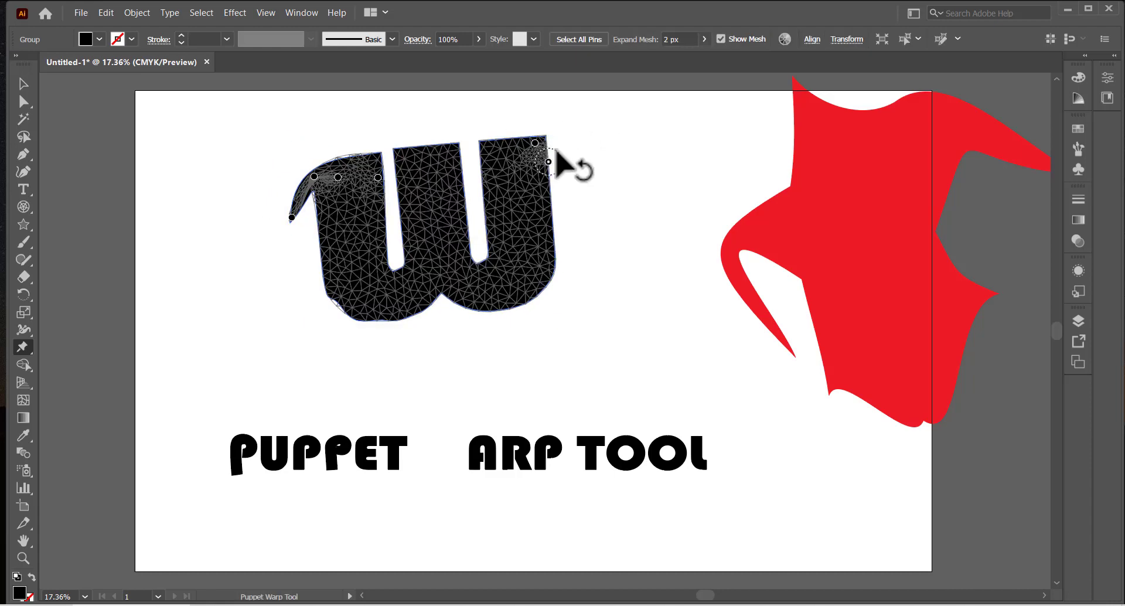
pyautogui.hotkey('ctrl', 'z')
pyautogui.click(547, 136)
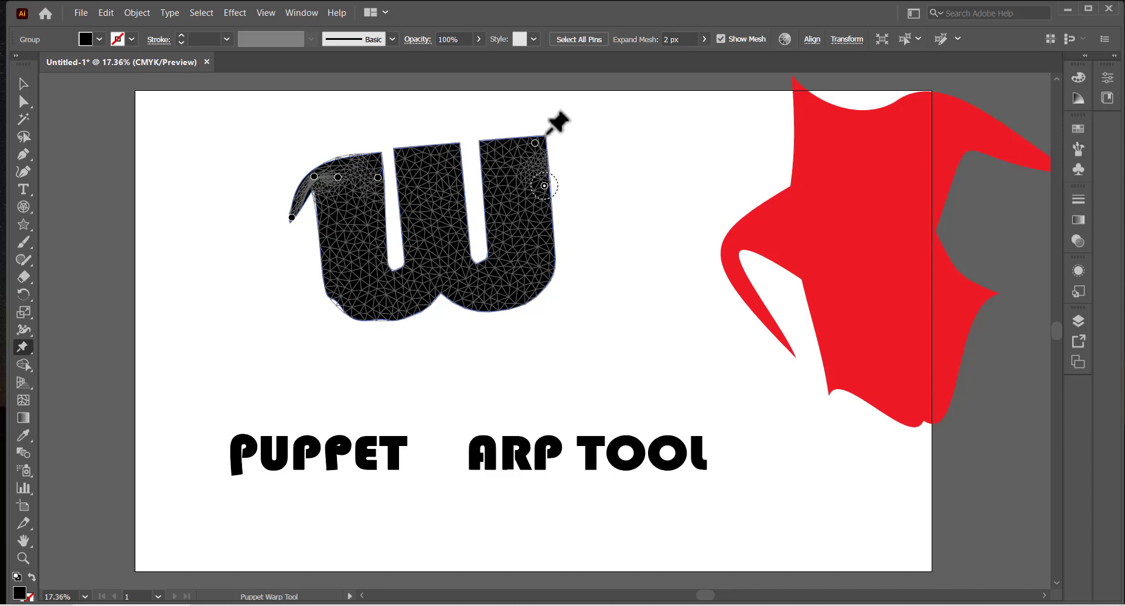
pyautogui.moveTo(547, 136); pyautogui.dragTo(579, 203)
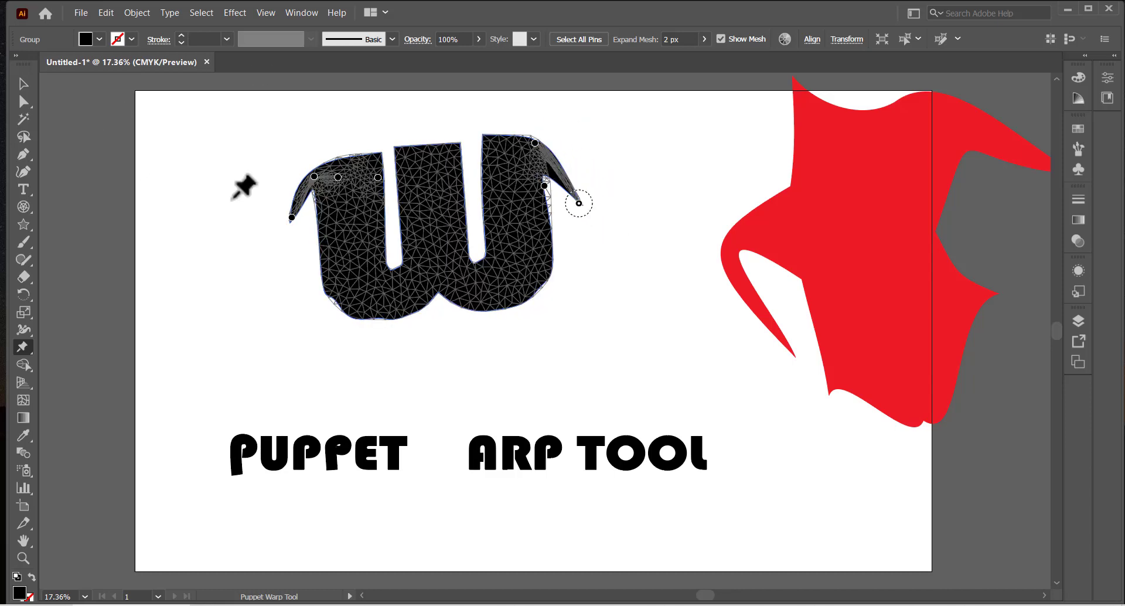
# Step: Pin both top corners of the W's middle stem and pull the midpoint between them up into a peak
pyautogui.click(396, 149)
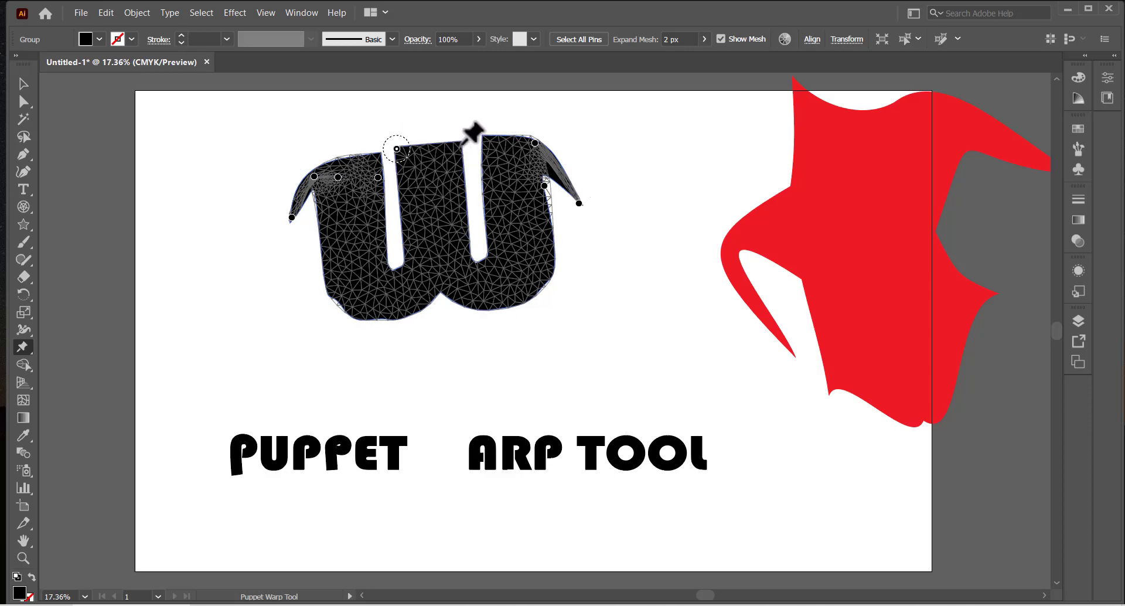
pyautogui.click(461, 143)
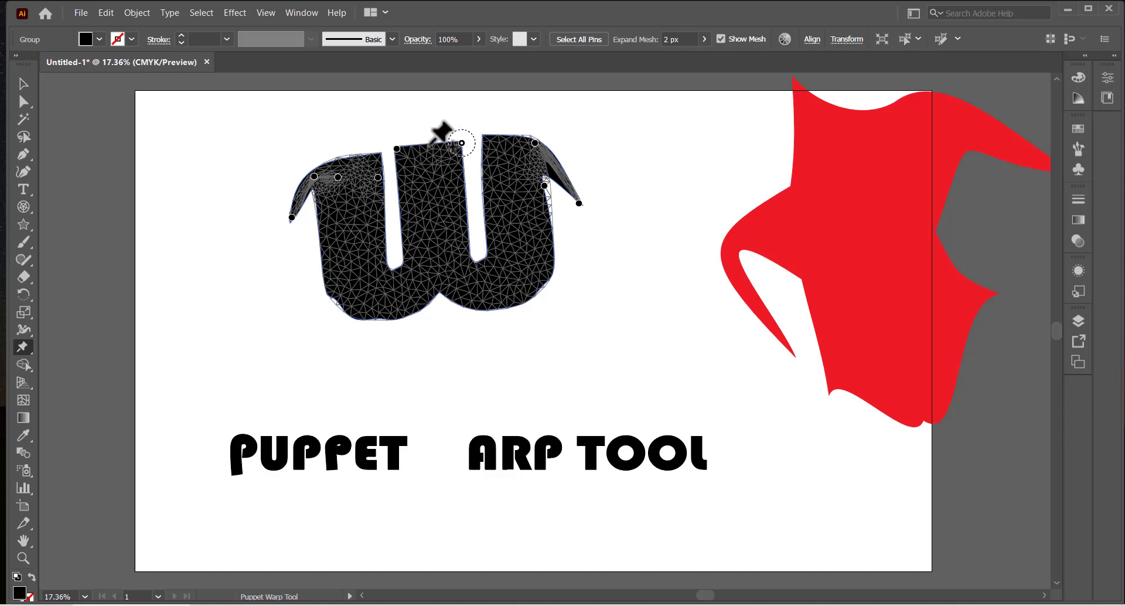
pyautogui.click(432, 146)
pyautogui.moveTo(432, 147); pyautogui.dragTo(424, 97)
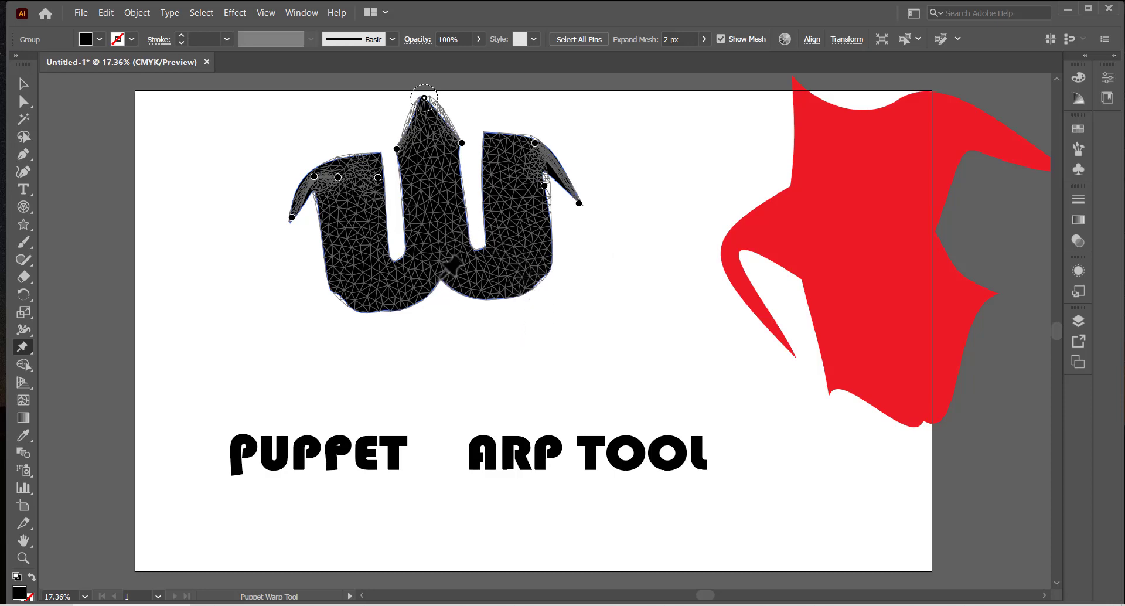
# Step: Pin the bottoms of both W bowls and stretch the right bowl down into a point
pyautogui.click(377, 309)
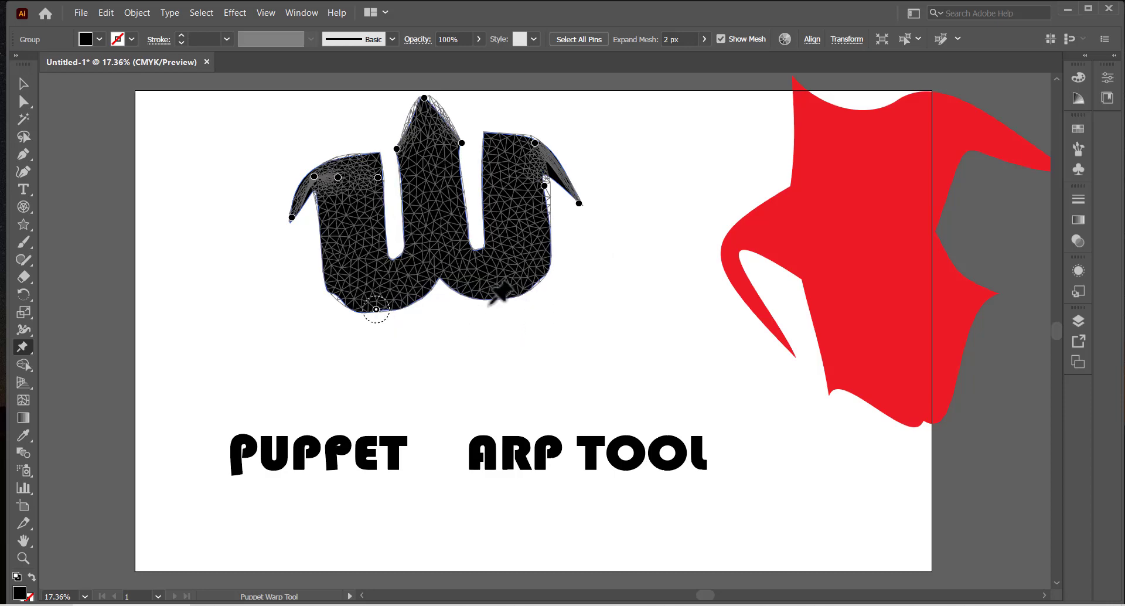
pyautogui.click(505, 295)
pyautogui.moveTo(506, 294); pyautogui.dragTo(500, 350)
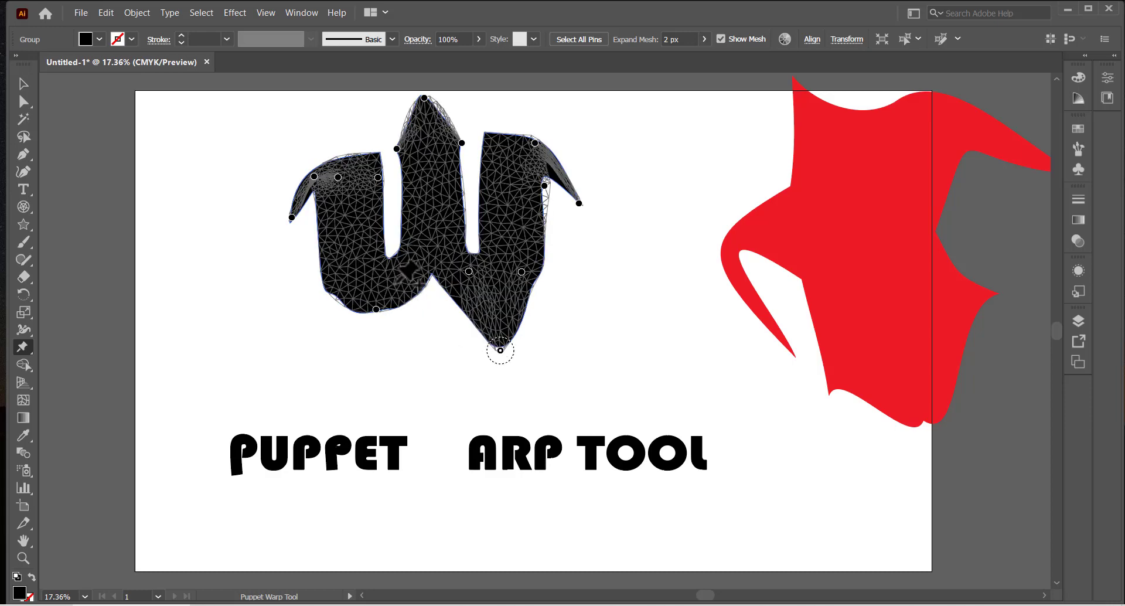
# Step: Add two pins inside the W's left bowl and stretch its bottom pin down into a point
pyautogui.click(399, 285)
pyautogui.click(358, 289)
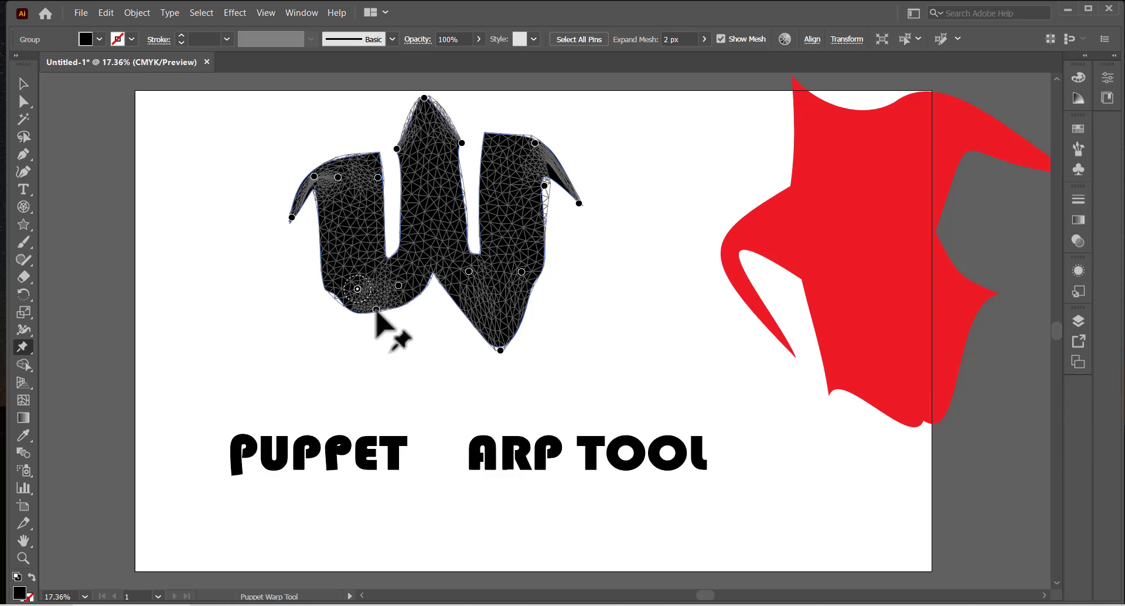
pyautogui.moveTo(376, 309); pyautogui.dragTo(385, 370)
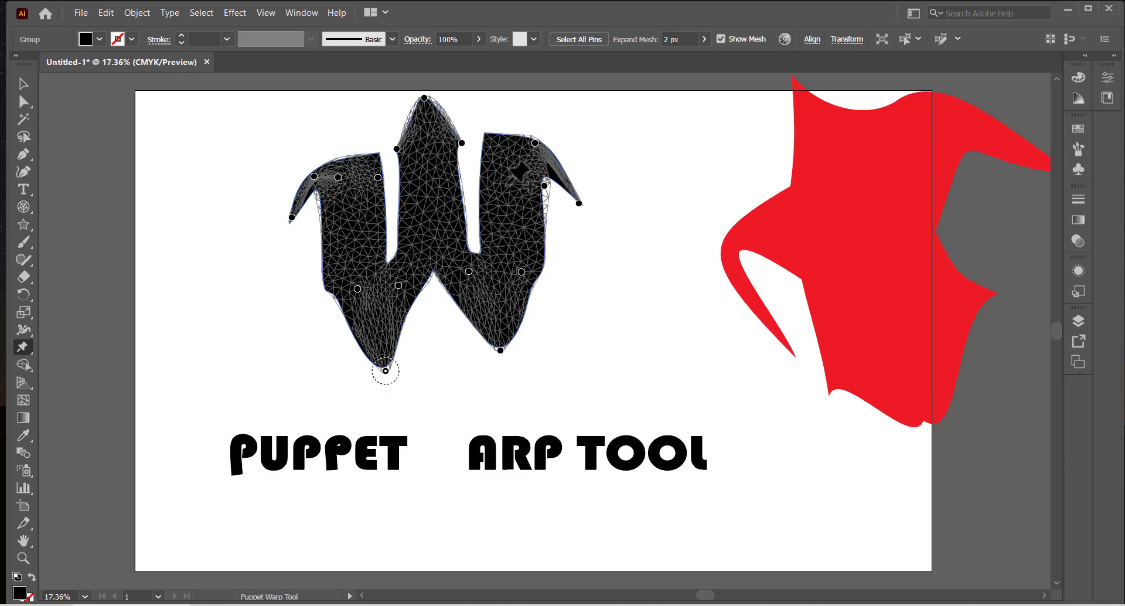
# Step: Finish the warp, deselect the W, and move it to the upper left of the artboard
pyautogui.click(23, 83)
pyautogui.click(170, 138)
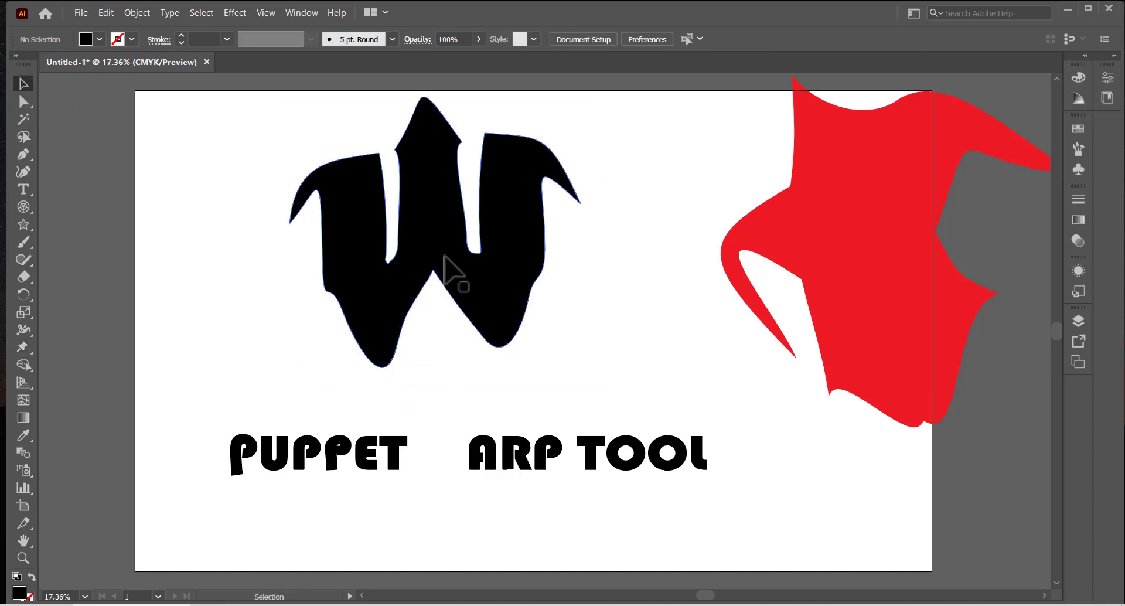
pyautogui.moveTo(444, 256); pyautogui.dragTo(329, 256)
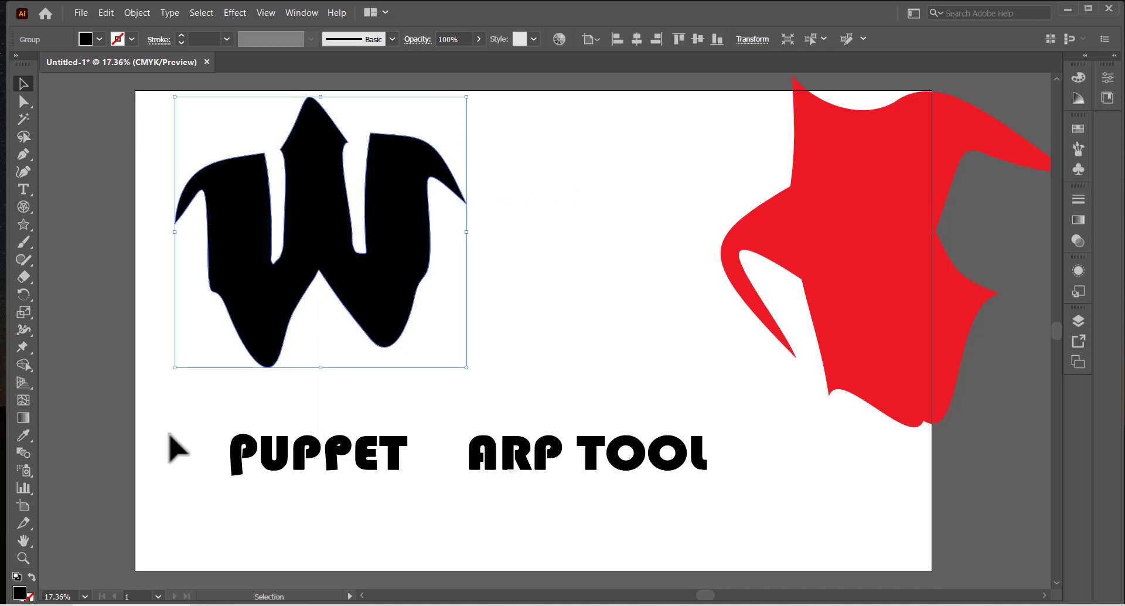
# Step: Select all the remaining small letters and move them together down and to the right on the artboard
pyautogui.moveTo(169, 434); pyautogui.dragTo(753, 504)
pyautogui.moveTo(580, 452); pyautogui.dragTo(824, 550)
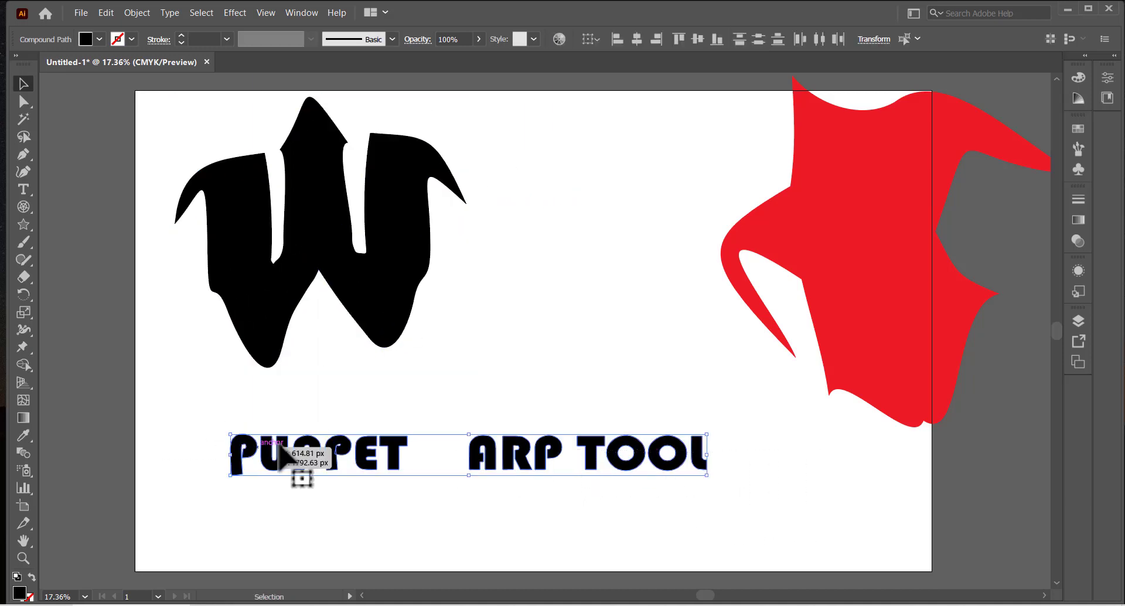
pyautogui.moveTo(280, 447); pyautogui.dragTo(389, 501)
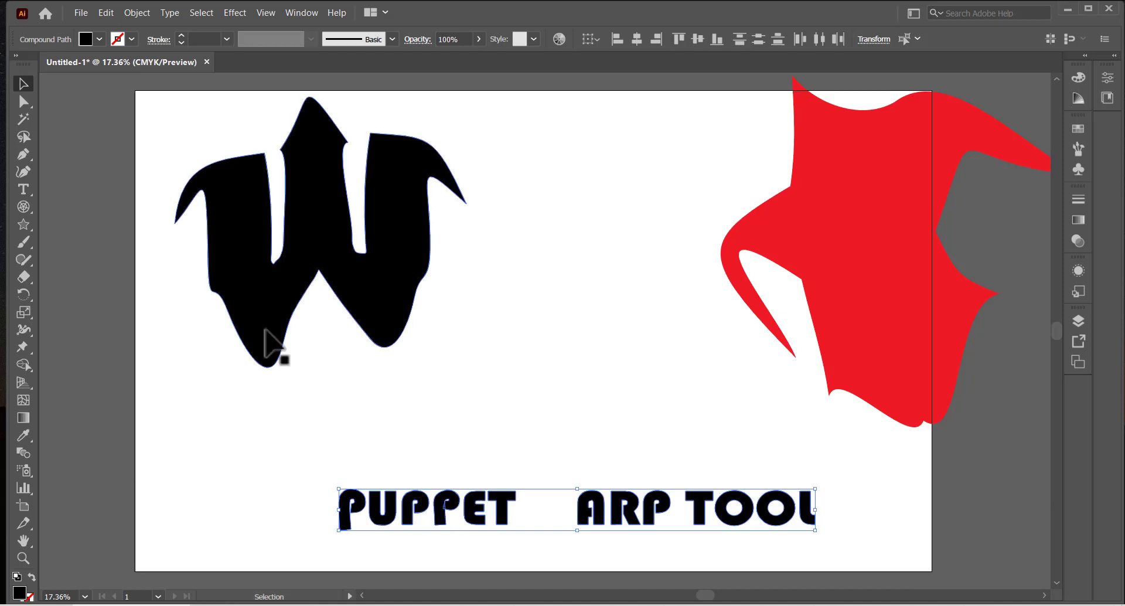